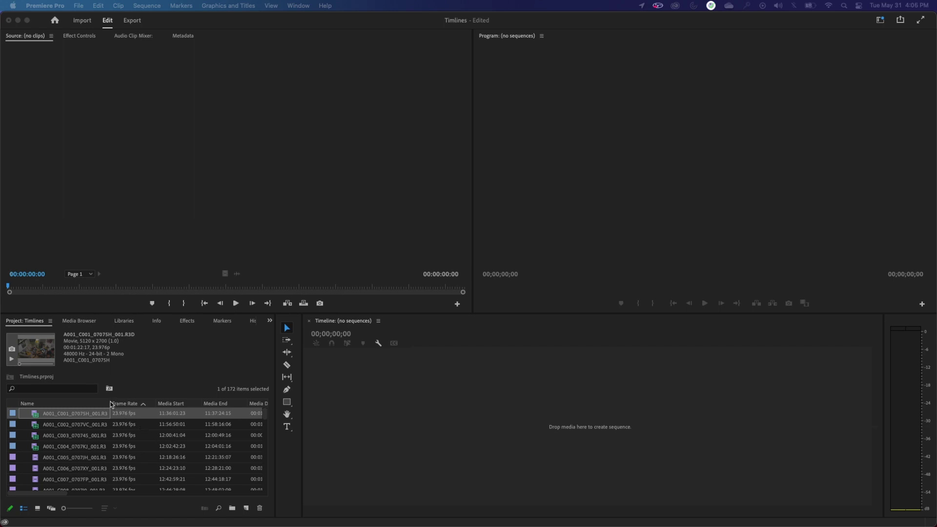
- Switch Premiere Pro to the Assembly workspace from the Workspaces menu
{"action": "left_click", "coordinate": [112, 437]}
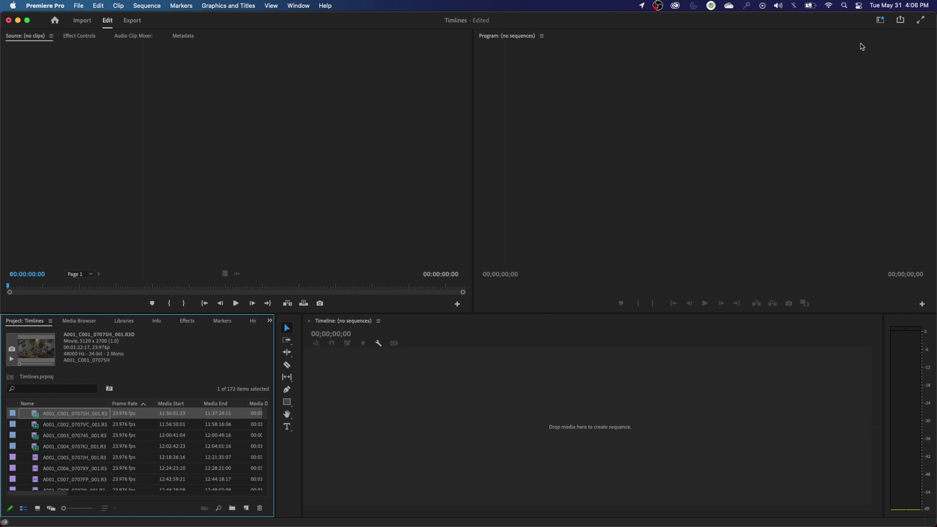
{"action": "left_click", "coordinate": [881, 22]}
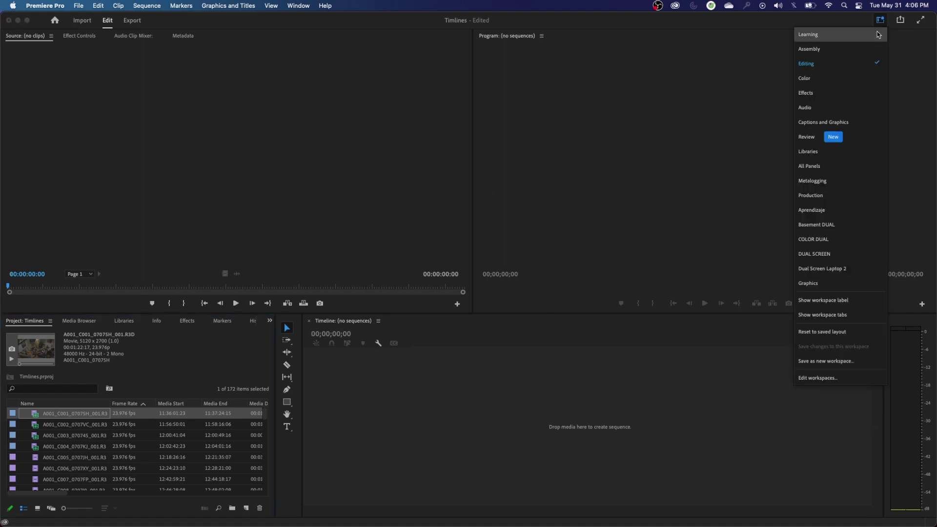
{"action": "left_click", "coordinate": [837, 52]}
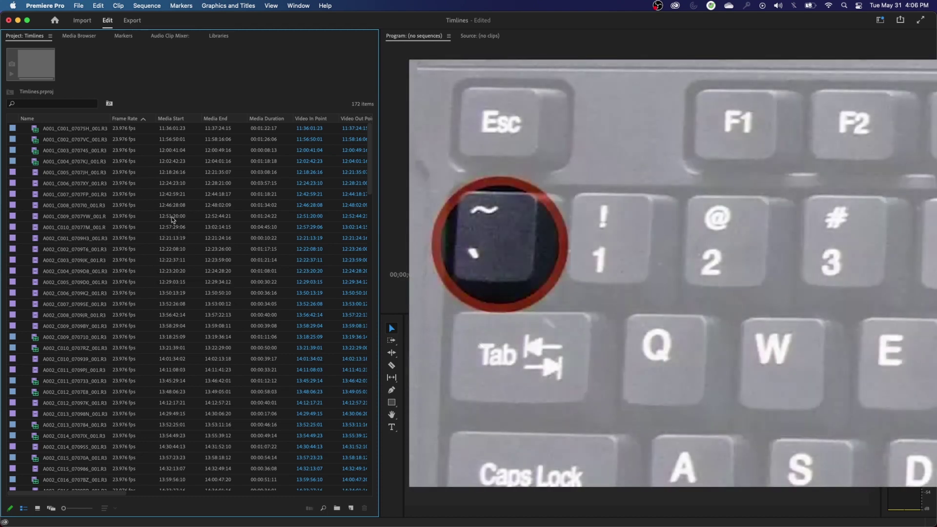
- Maximize the Project panel with the grave key and scroll through the 172 clips' metadata
{"action": "key", "text": "grave"}
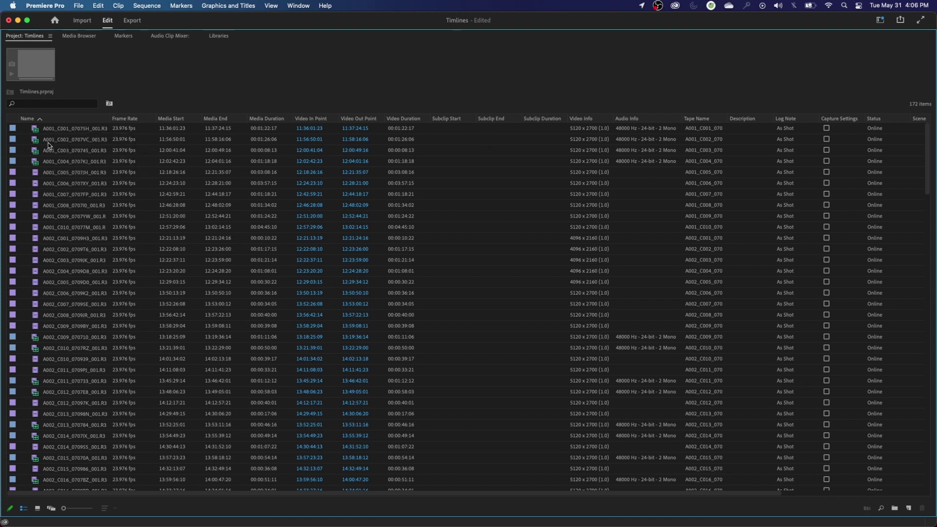
{"action": "scroll", "coordinate": [68, 417], "scroll_direction": "down", "scroll_amount": 11}
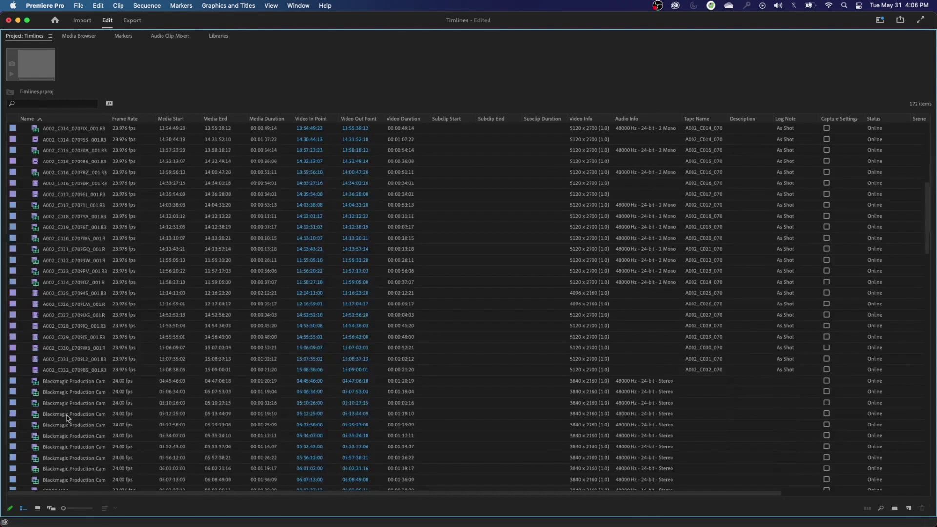
{"action": "scroll", "coordinate": [69, 415], "scroll_direction": "down", "scroll_amount": 9}
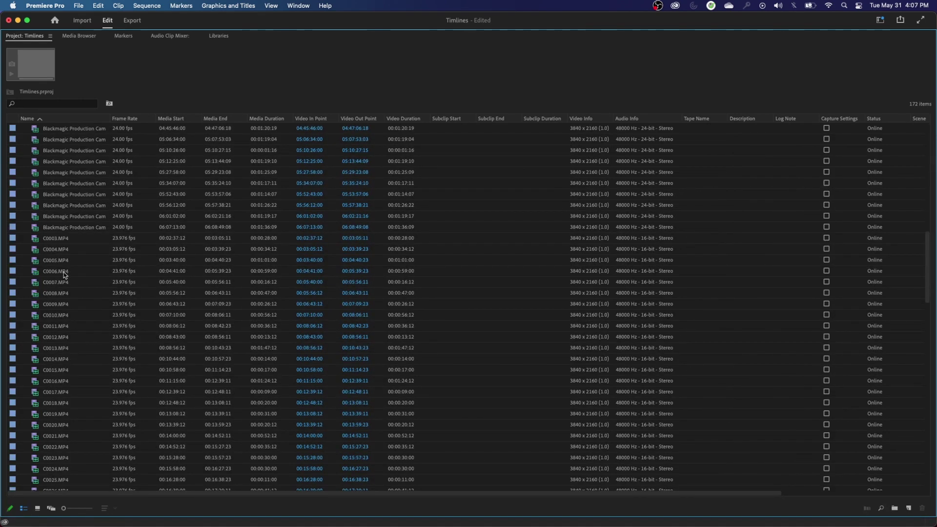
{"action": "scroll", "coordinate": [64, 295], "scroll_direction": "down", "scroll_amount": 18}
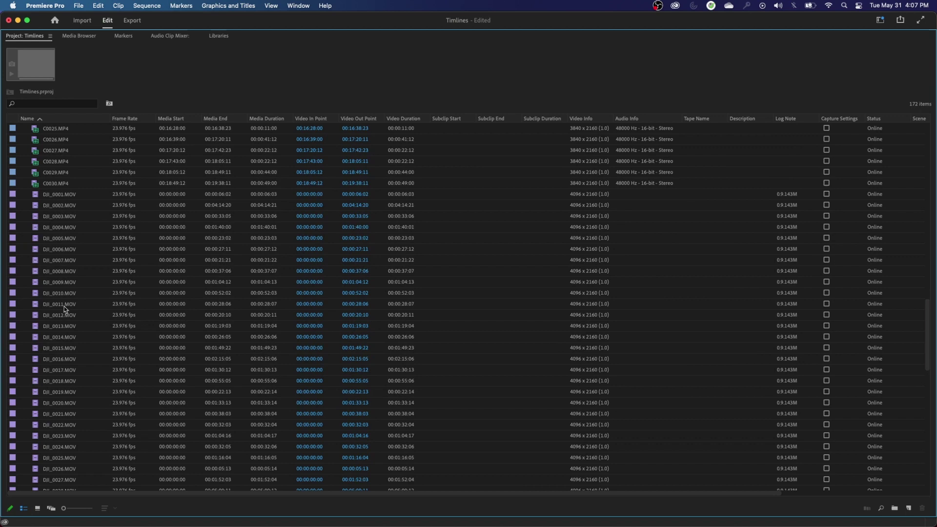
{"action": "scroll", "coordinate": [63, 319], "scroll_direction": "down", "scroll_amount": 6}
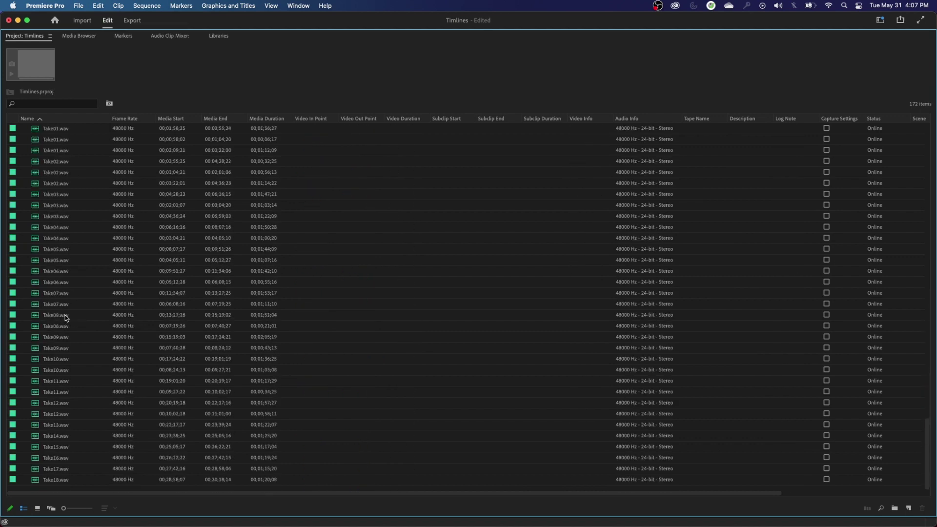
{"action": "scroll", "coordinate": [64, 318], "scroll_direction": "up", "scroll_amount": 20}
{"action": "scroll", "coordinate": [69, 311], "scroll_direction": "up", "scroll_amount": 20}
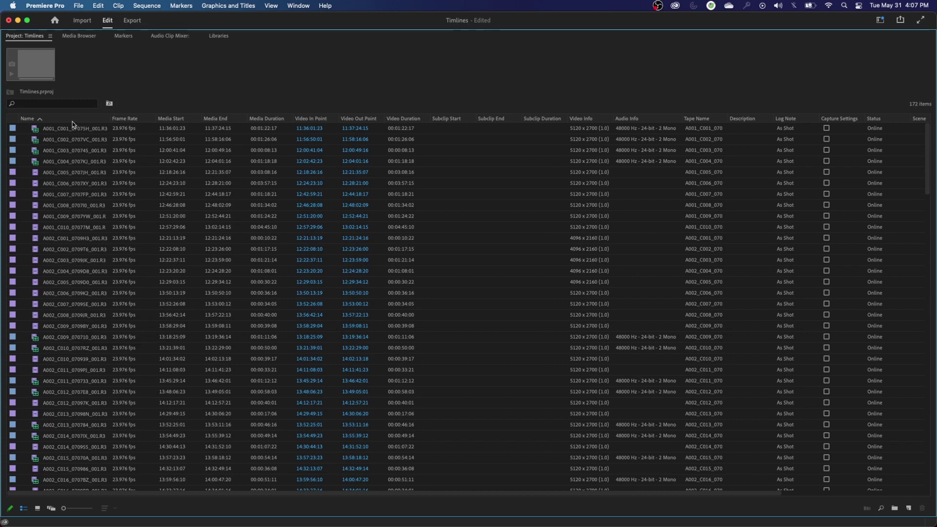
{"action": "scroll", "coordinate": [63, 384], "scroll_direction": "down", "scroll_amount": 18}
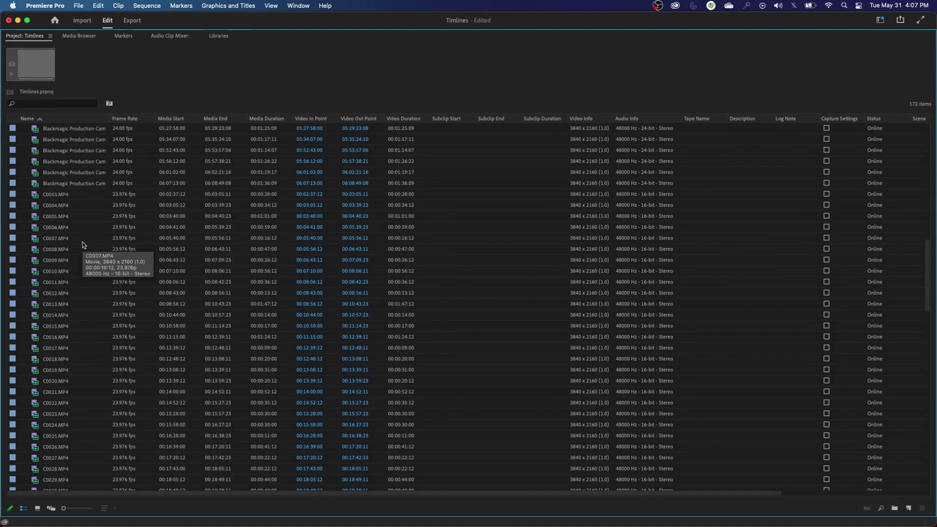
{"action": "scroll", "coordinate": [83, 244], "scroll_direction": "up", "scroll_amount": 4}
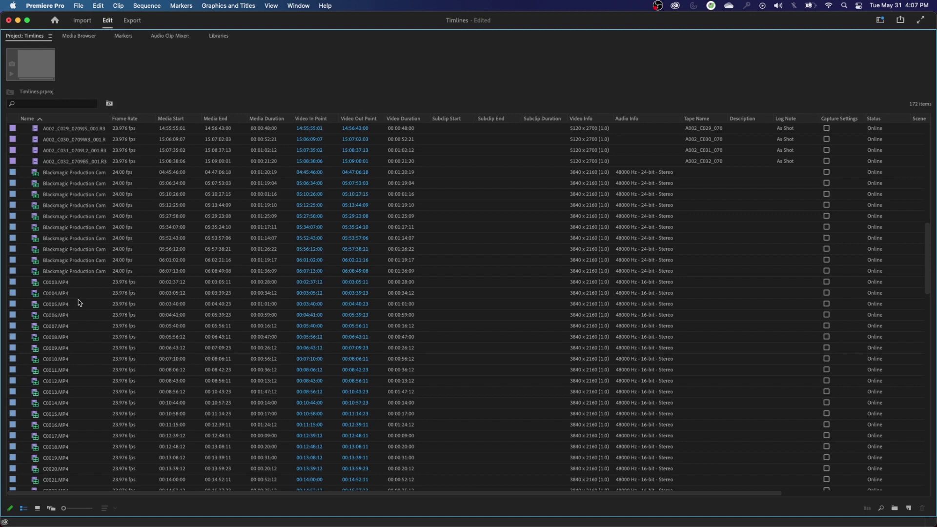
- Widen the Name column to show full clip names, keeping the name sort ascending
{"action": "left_click", "coordinate": [66, 172]}
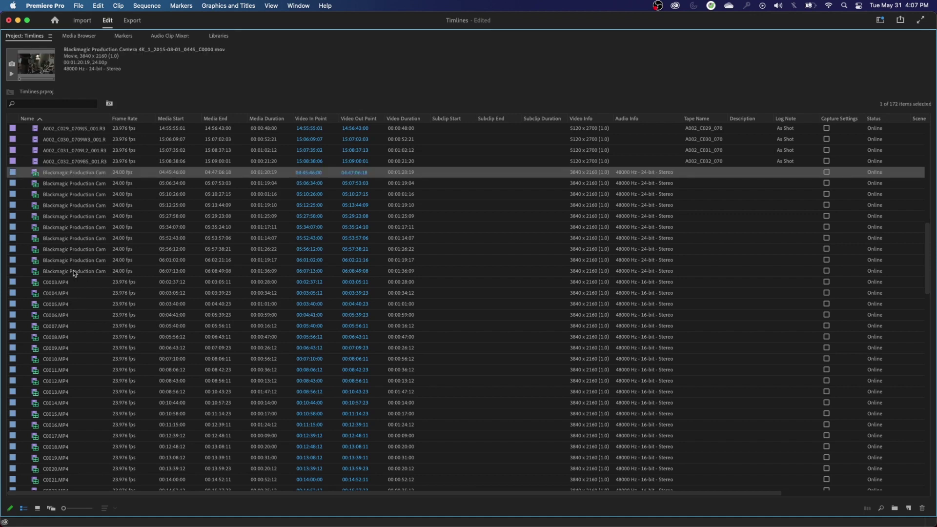
{"action": "scroll", "coordinate": [76, 220], "scroll_direction": "up", "scroll_amount": 10}
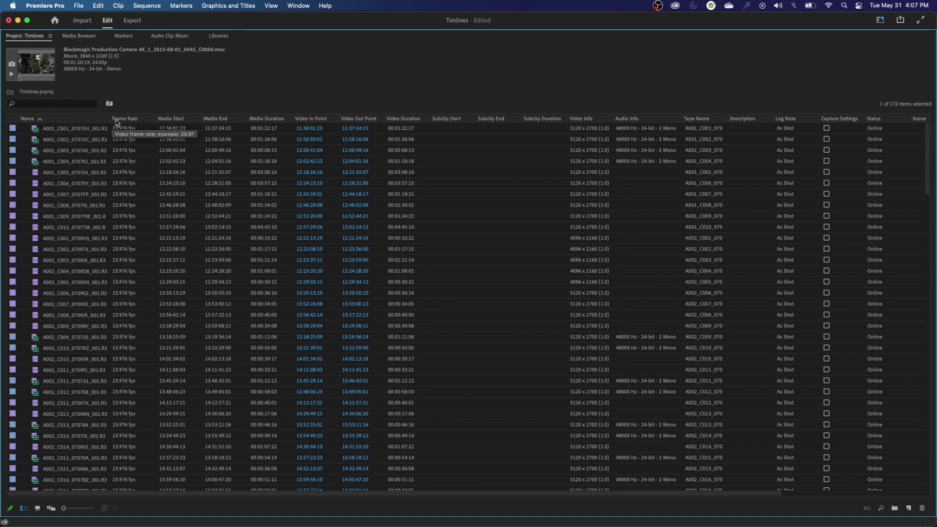
{"action": "left_click_drag", "start_coordinate": [110, 118], "coordinate": [158, 121]}
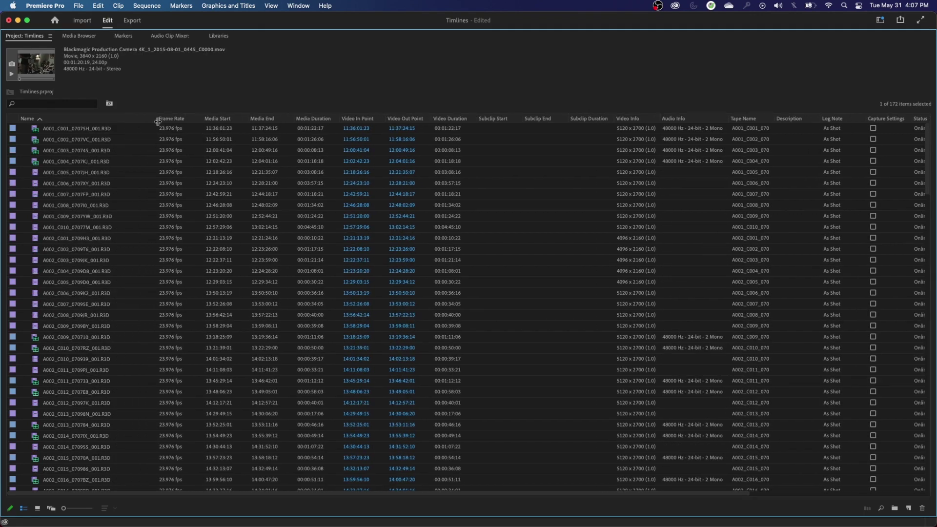
{"action": "left_click", "coordinate": [41, 120]}
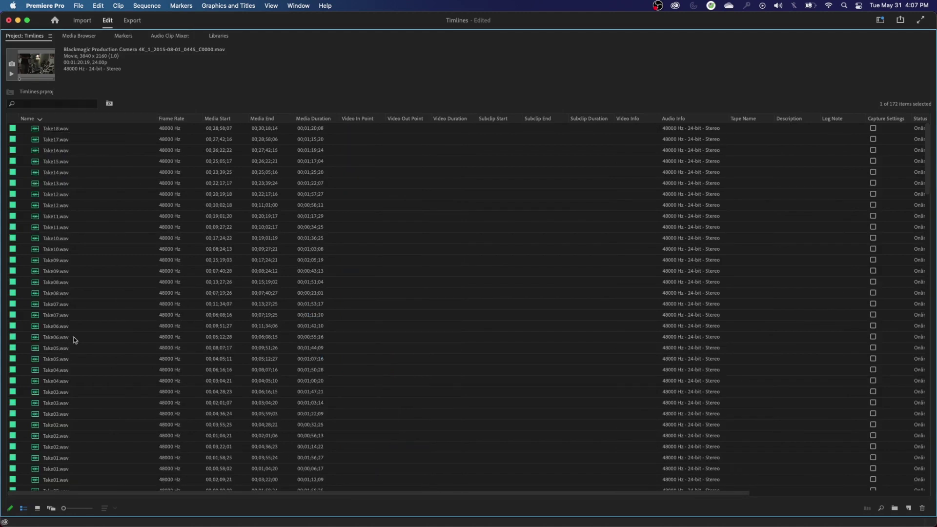
{"action": "left_click", "coordinate": [53, 122]}
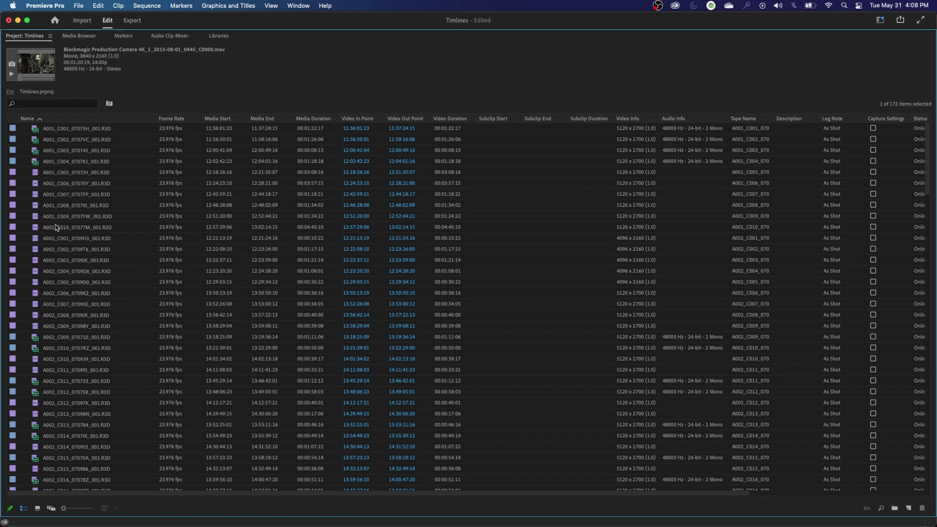
{"action": "scroll", "coordinate": [57, 227], "scroll_direction": "down", "scroll_amount": 20}
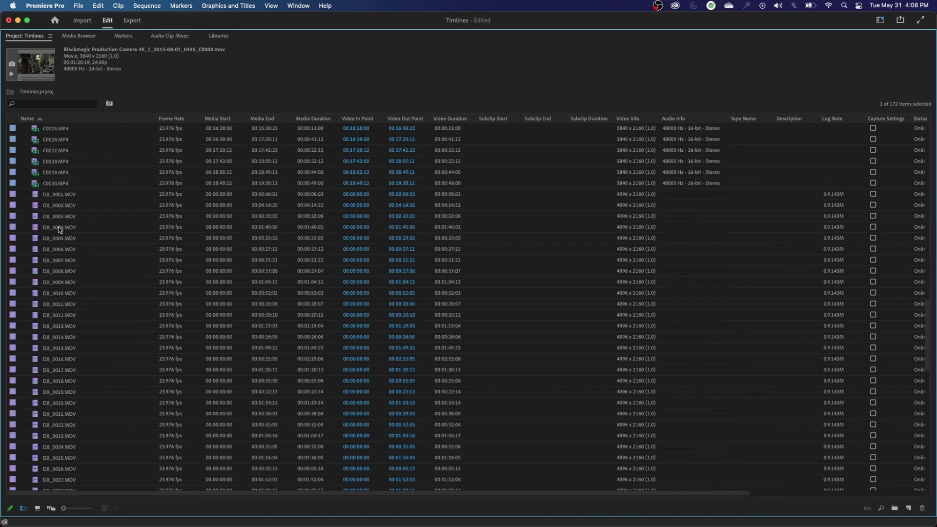
{"action": "scroll", "coordinate": [59, 230], "scroll_direction": "down", "scroll_amount": 10}
{"action": "scroll", "coordinate": [61, 232], "scroll_direction": "up", "scroll_amount": 10}
{"action": "scroll", "coordinate": [62, 233], "scroll_direction": "up", "scroll_amount": 15}
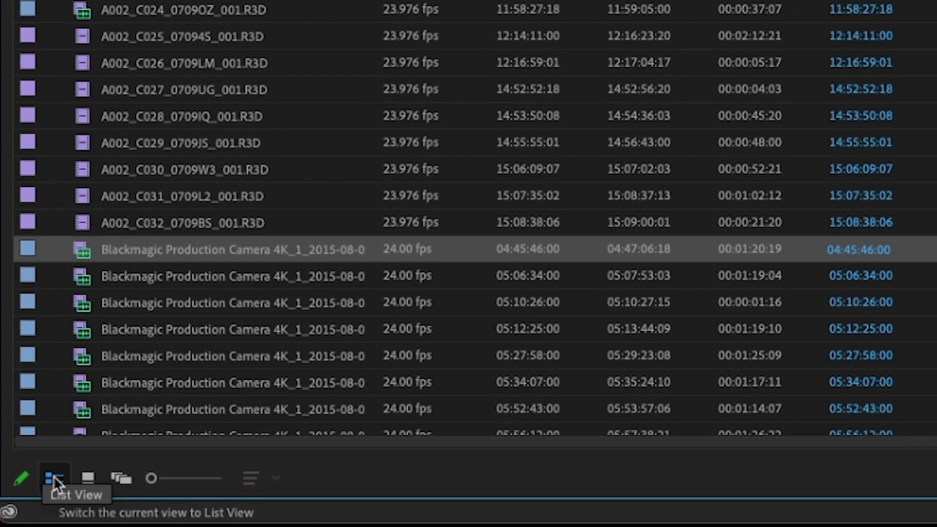
- Display the 172 clips as Icon View thumbnails, toggling to List View and back
{"action": "left_click", "coordinate": [90, 470]}
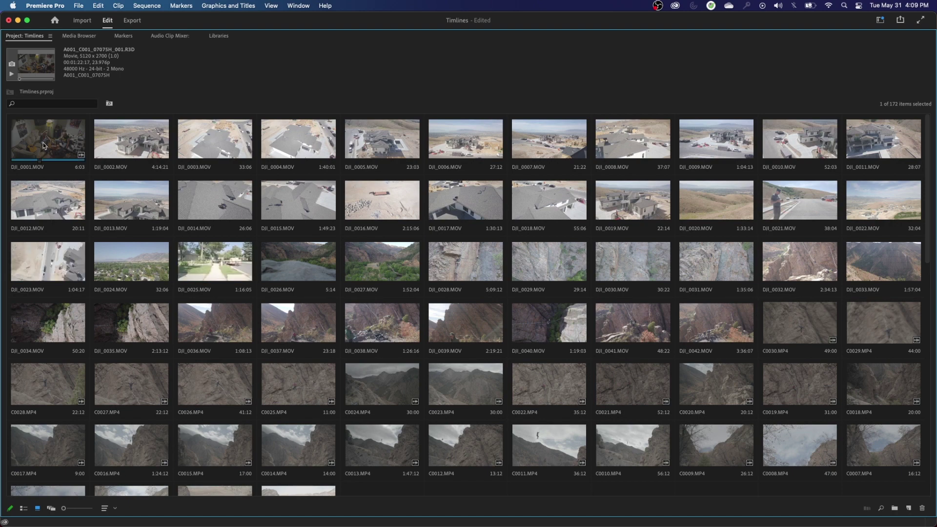
{"action": "left_click", "coordinate": [24, 508]}
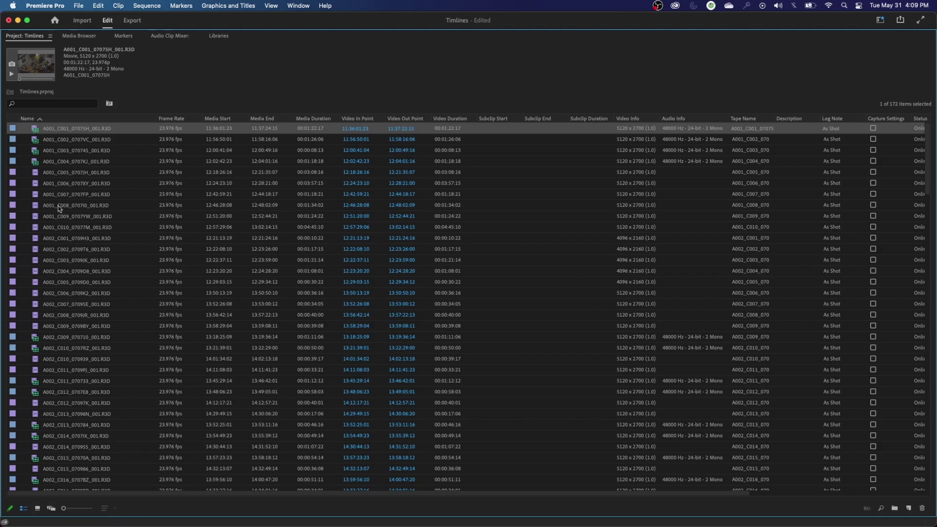
{"action": "left_click", "coordinate": [38, 508]}
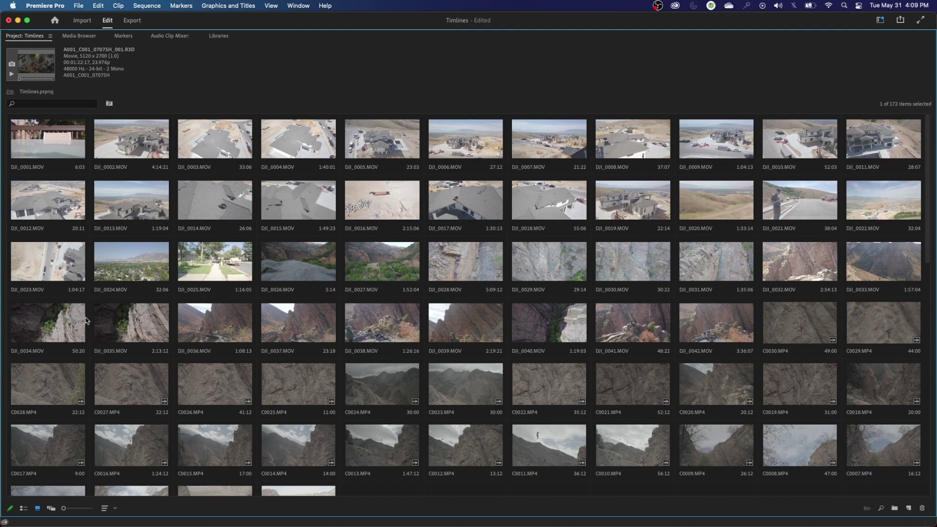
- Check the Sort Icons menu, keep User Order, toggle List/Icon View, and reopen the sort menu
{"action": "left_click", "coordinate": [115, 509]}
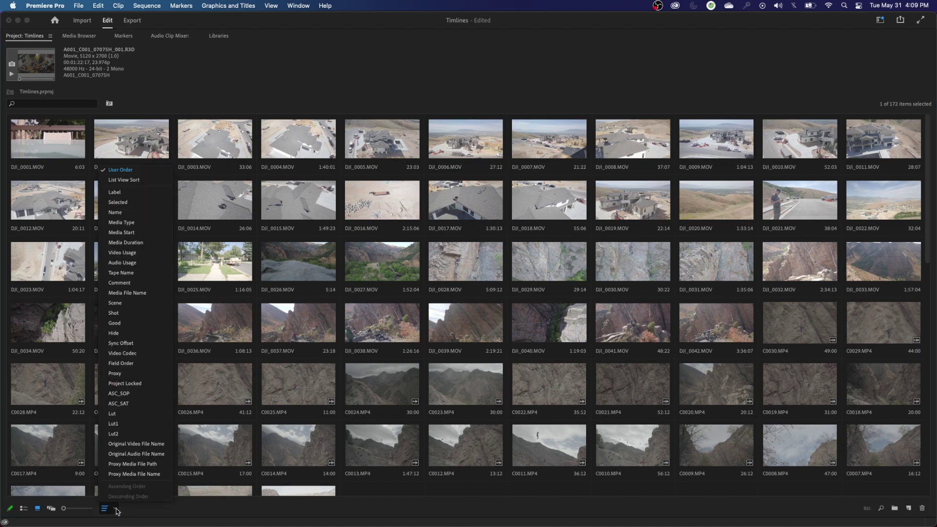
{"action": "left_click", "coordinate": [156, 171]}
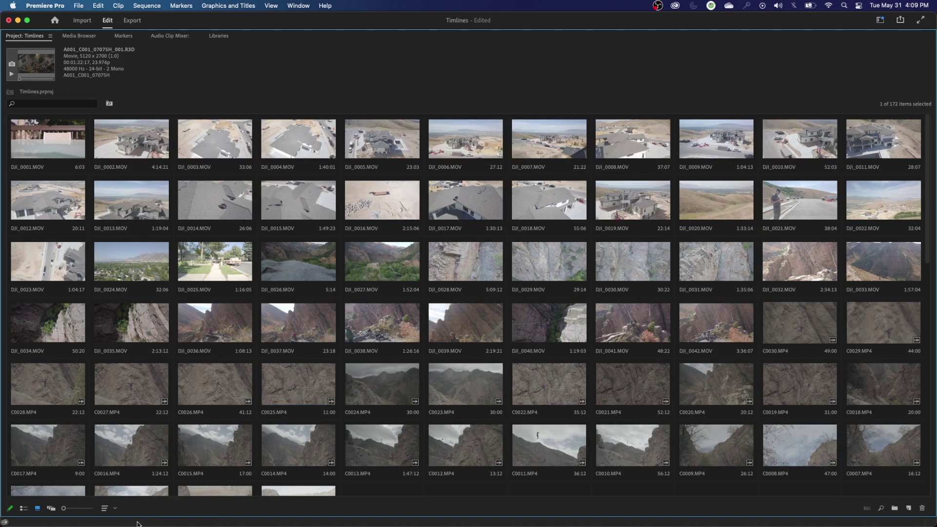
{"action": "left_click", "coordinate": [104, 508]}
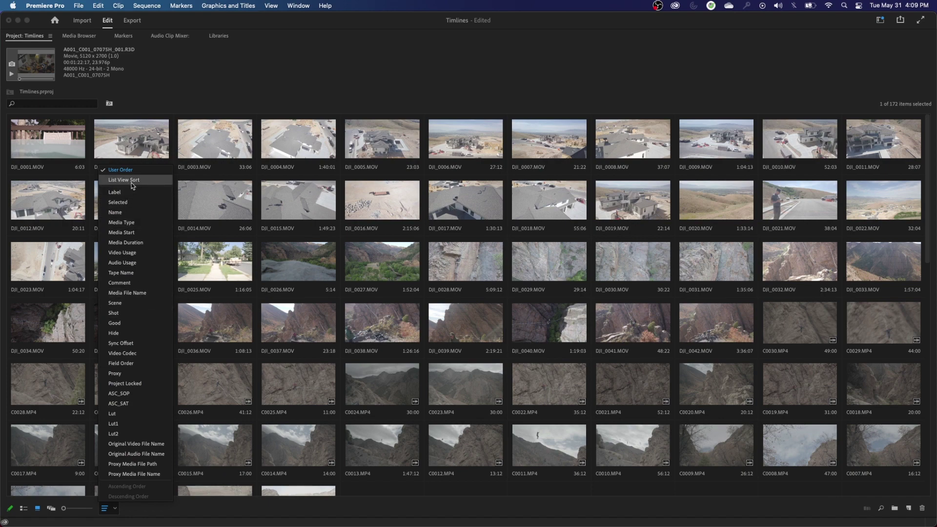
{"action": "left_click", "coordinate": [24, 510]}
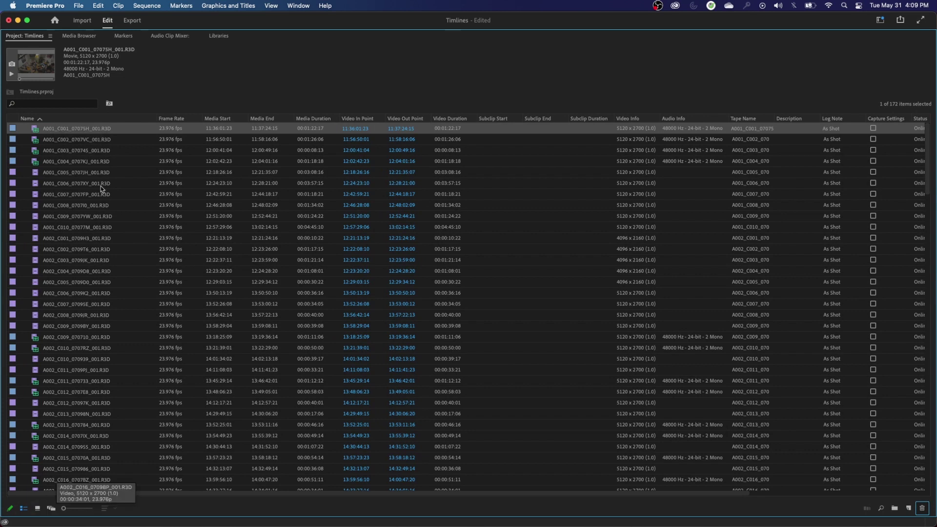
{"action": "left_click", "coordinate": [39, 514]}
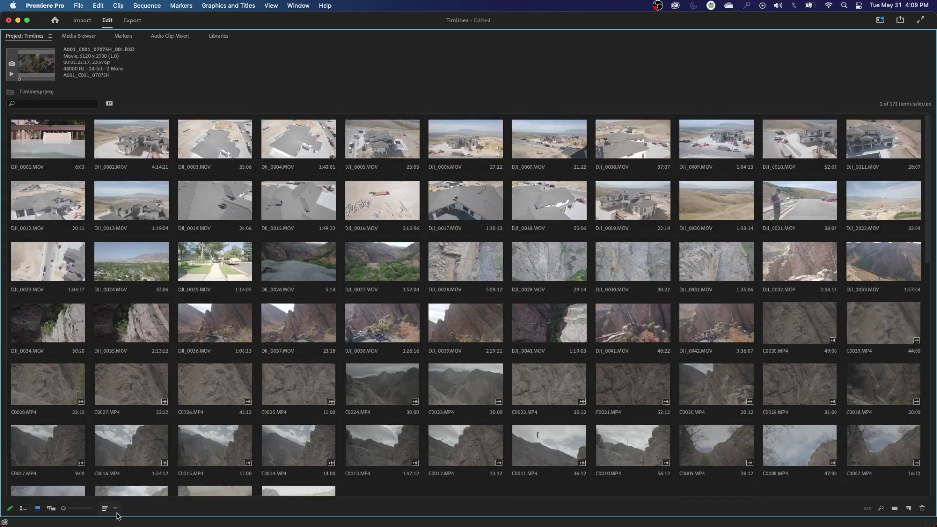
{"action": "left_click", "coordinate": [116, 511]}
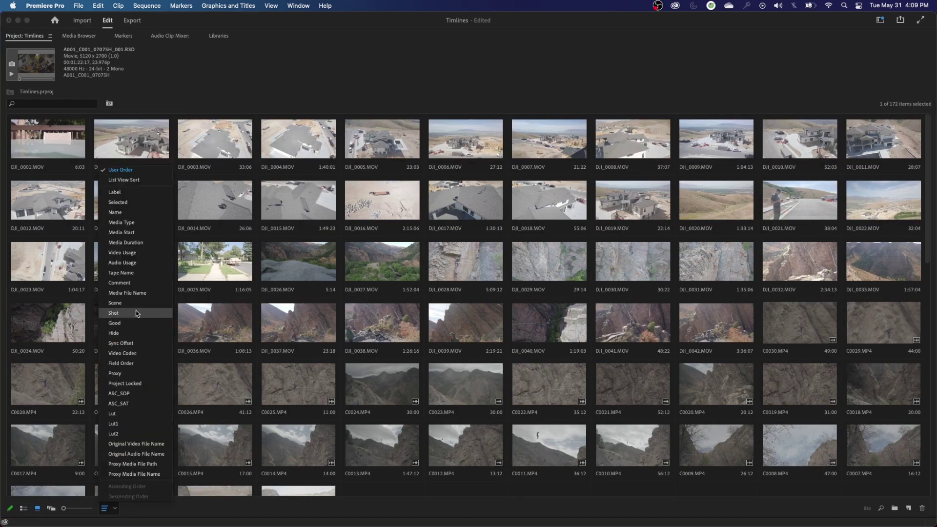
- Sort the thumbnails by List View Sort and make them larger
{"action": "left_click", "coordinate": [122, 182]}
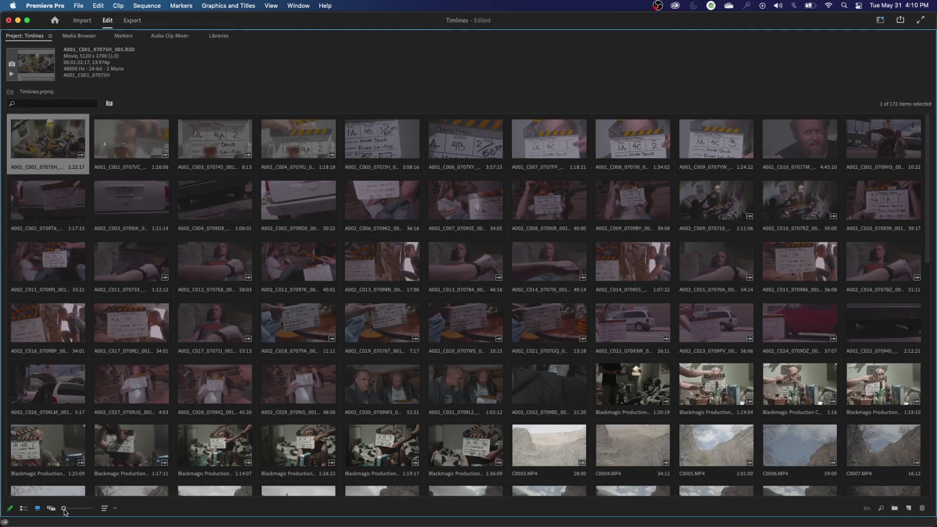
{"action": "mouse_move", "coordinate": [64, 509]}
{"action": "left_mouse_down"}
{"action": "mouse_move", "coordinate": [82, 516]}
{"action": "mouse_move", "coordinate": [64, 510]}
{"action": "left_mouse_up"}
{"action": "scroll", "coordinate": [129, 471], "scroll_direction": "down", "scroll_amount": 10}
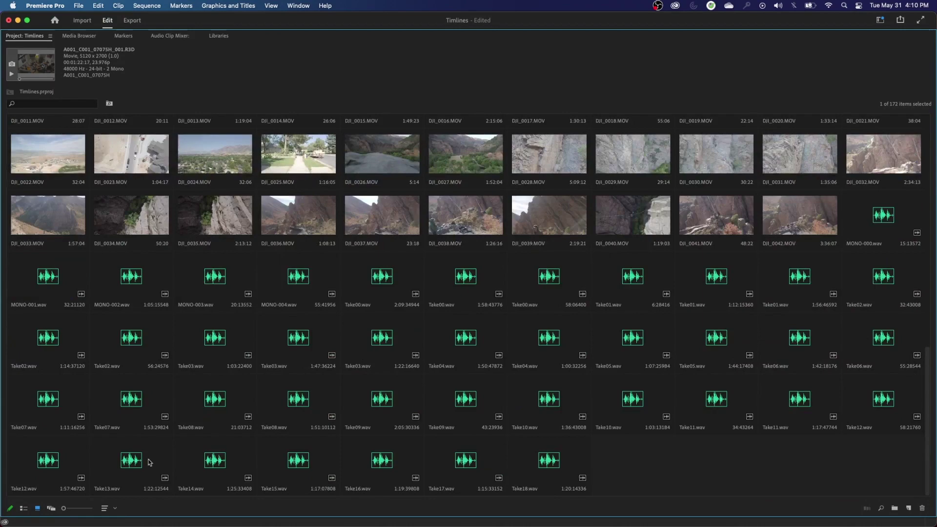
{"action": "scroll", "coordinate": [151, 463], "scroll_direction": "up", "scroll_amount": 15}
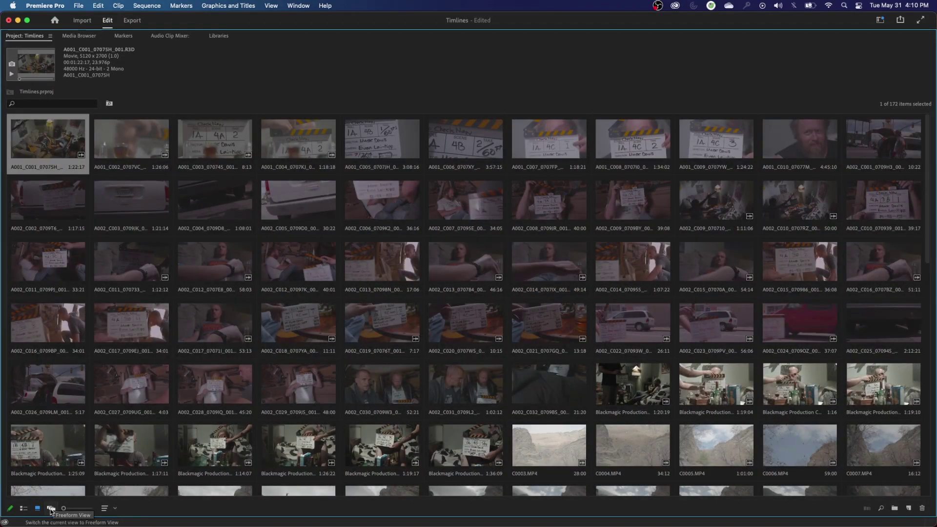
- In Freeform View, shrink the tiles, move an audio clip out, and group six clips centrally
{"action": "left_click", "coordinate": [53, 510]}
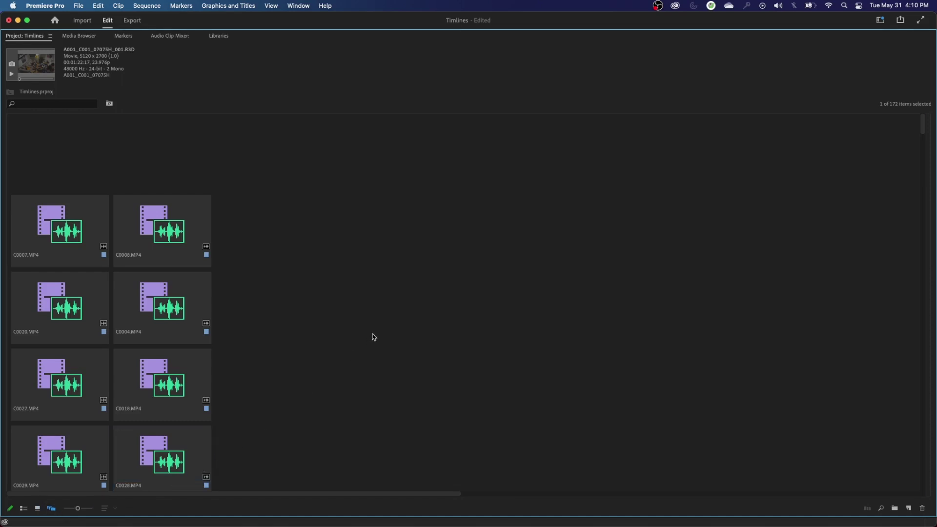
{"action": "scroll", "coordinate": [373, 335], "scroll_direction": "down", "scroll_amount": 2}
{"action": "scroll", "coordinate": [349, 329], "scroll_direction": "up", "scroll_amount": 2}
{"action": "left_click_drag", "start_coordinate": [78, 508], "coordinate": [64, 508]}
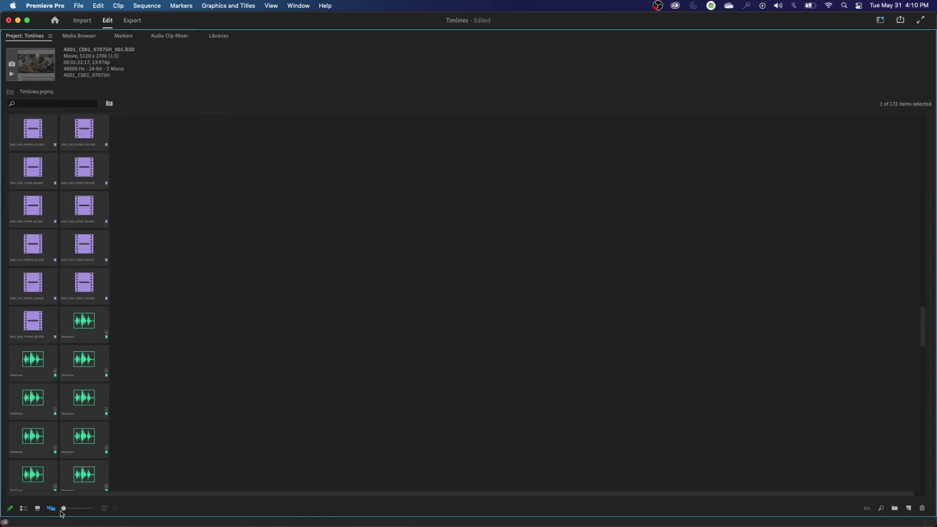
{"action": "left_click_drag", "start_coordinate": [81, 369], "coordinate": [371, 338]}
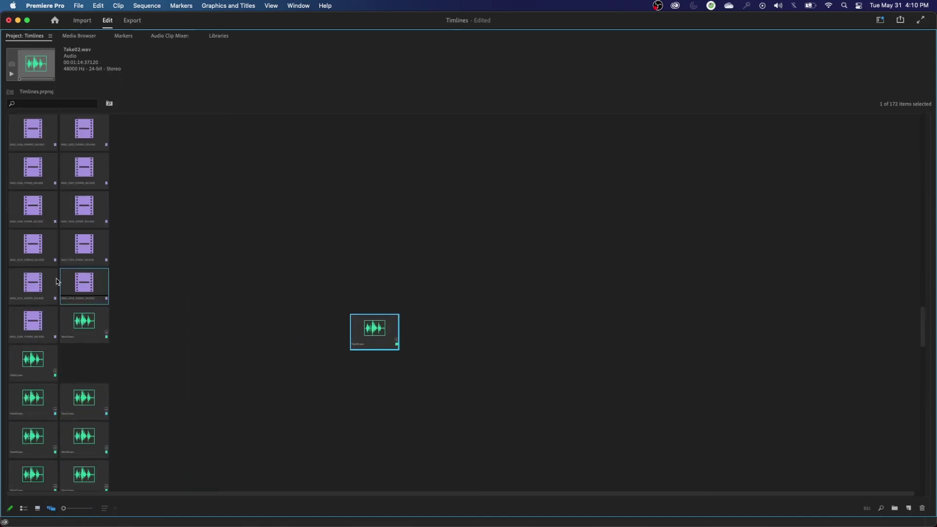
{"action": "left_click_drag", "start_coordinate": [151, 292], "coordinate": [784, 186]}
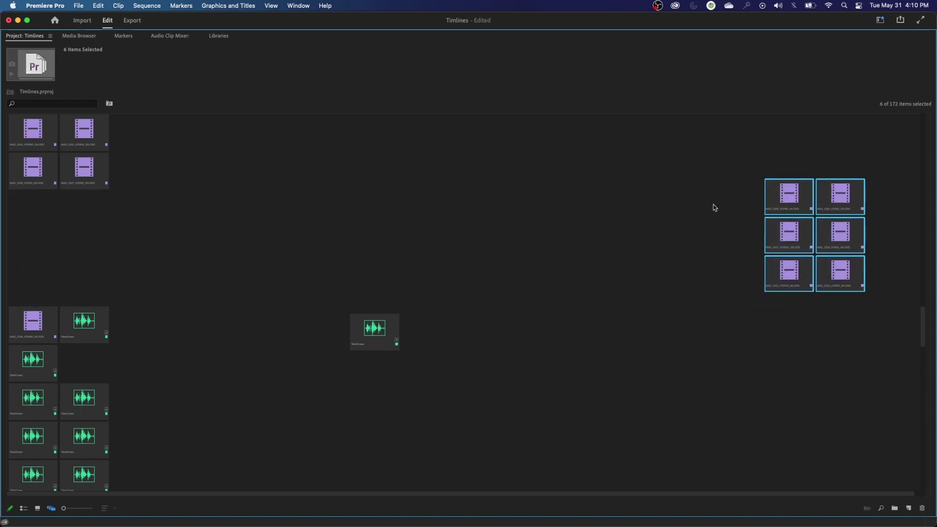
{"action": "scroll", "coordinate": [155, 243], "scroll_direction": "up", "scroll_amount": 5}
{"action": "scroll", "coordinate": [146, 246], "scroll_direction": "up", "scroll_amount": 5}
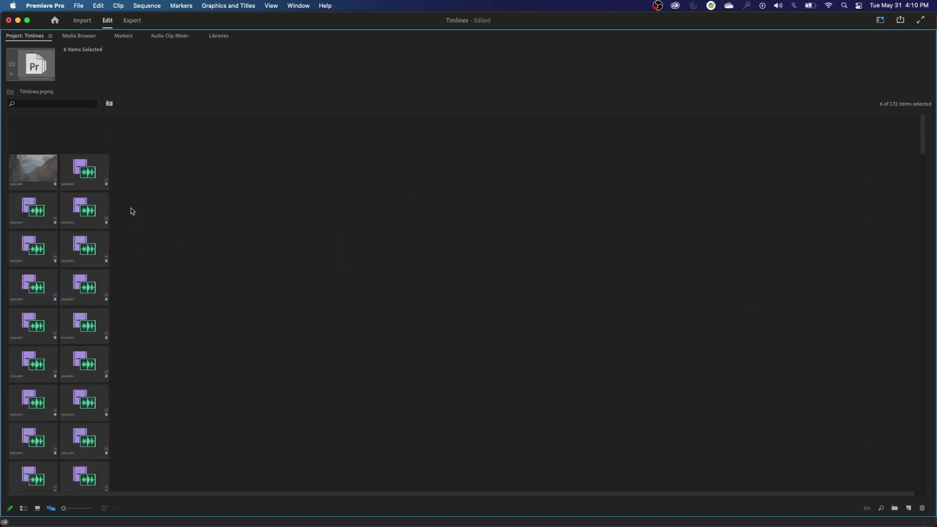
{"action": "left_click_drag", "start_coordinate": [29, 268], "coordinate": [224, 170]}
{"action": "left_click_drag", "start_coordinate": [44, 169], "coordinate": [371, 177]}
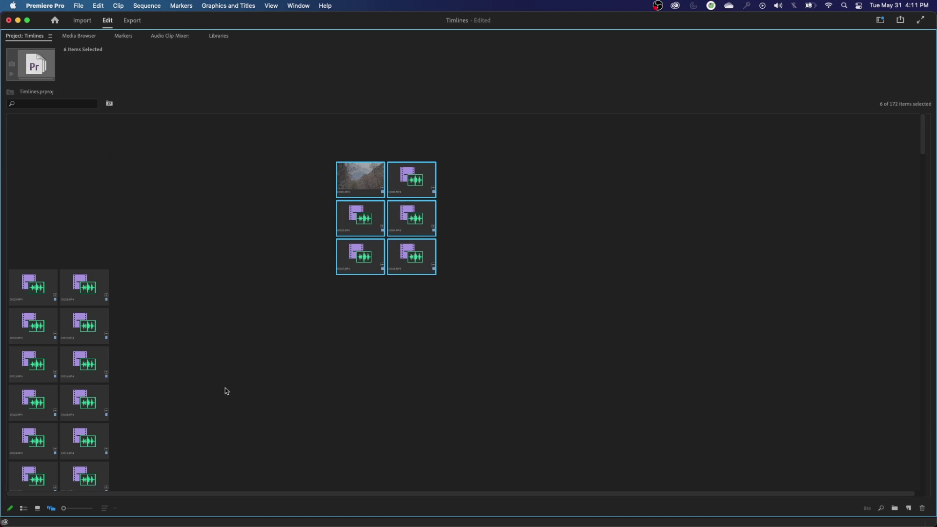
- Rearrange more freeform tiles, return to Icon View, and re-maximize the Project panel
{"action": "left_click", "coordinate": [45, 509]}
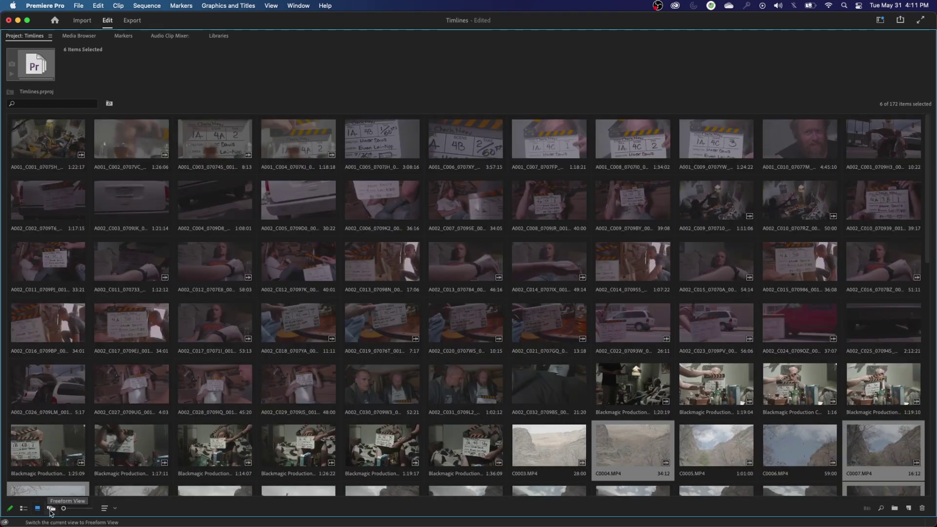
{"action": "left_click", "coordinate": [50, 511]}
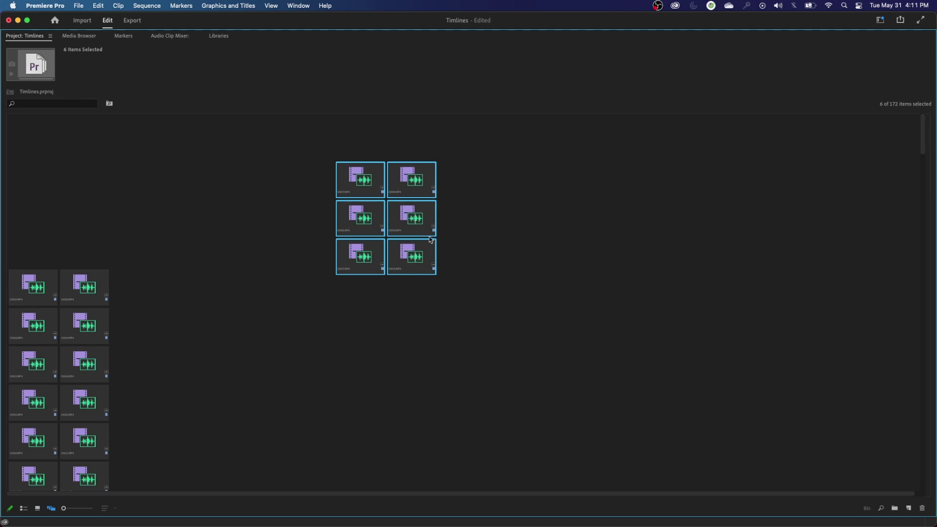
{"action": "scroll", "coordinate": [272, 367], "scroll_direction": "down", "scroll_amount": 10}
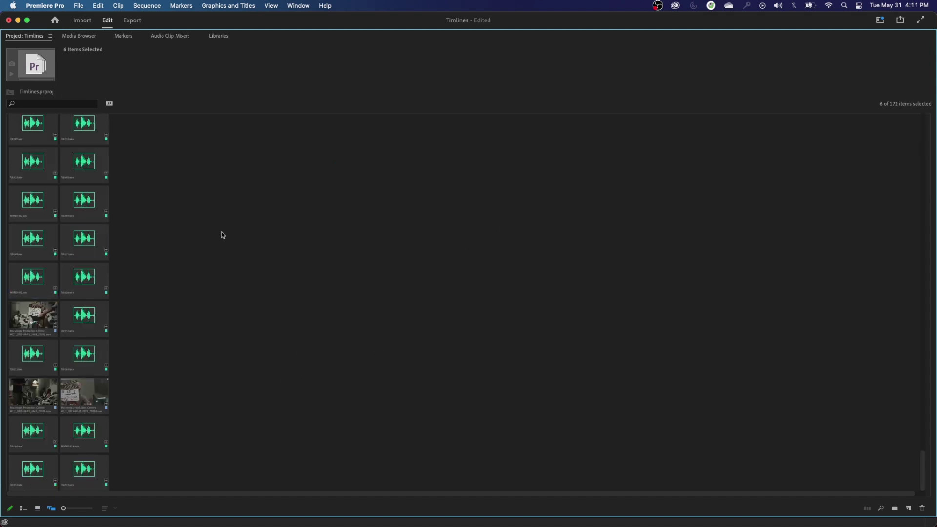
{"action": "left_click_drag", "start_coordinate": [222, 236], "coordinate": [10, 351]}
{"action": "left_click_drag", "start_coordinate": [32, 277], "coordinate": [457, 272]}
{"action": "scroll", "coordinate": [245, 338], "scroll_direction": "up", "scroll_amount": 5}
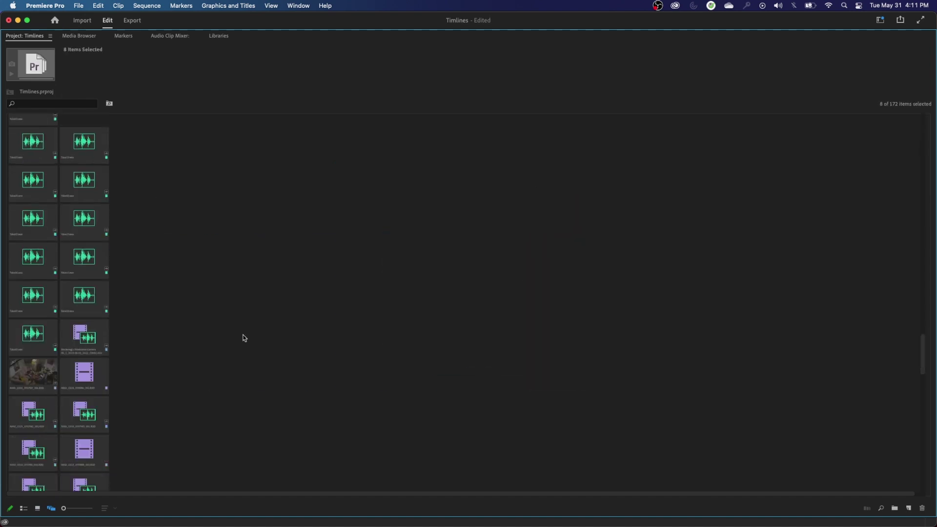
{"action": "scroll", "coordinate": [244, 338], "scroll_direction": "up", "scroll_amount": 10}
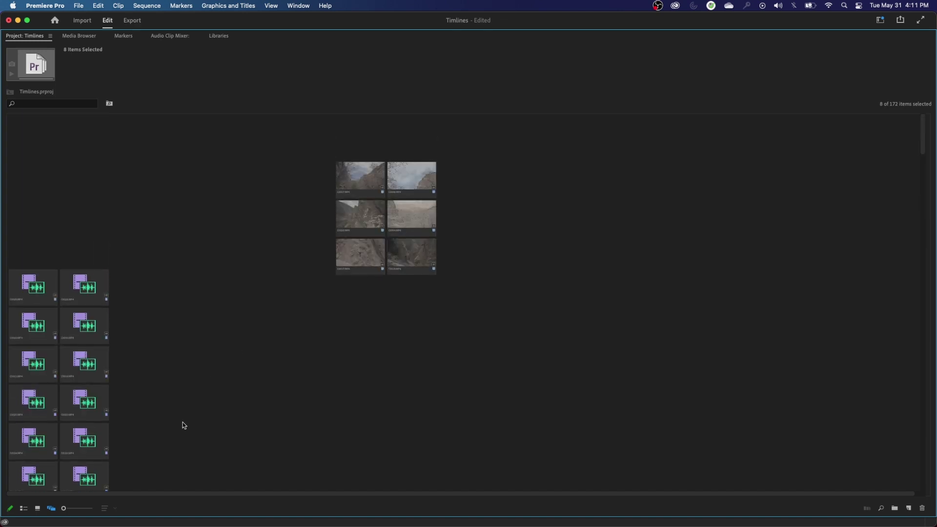
{"action": "left_click", "coordinate": [38, 508]}
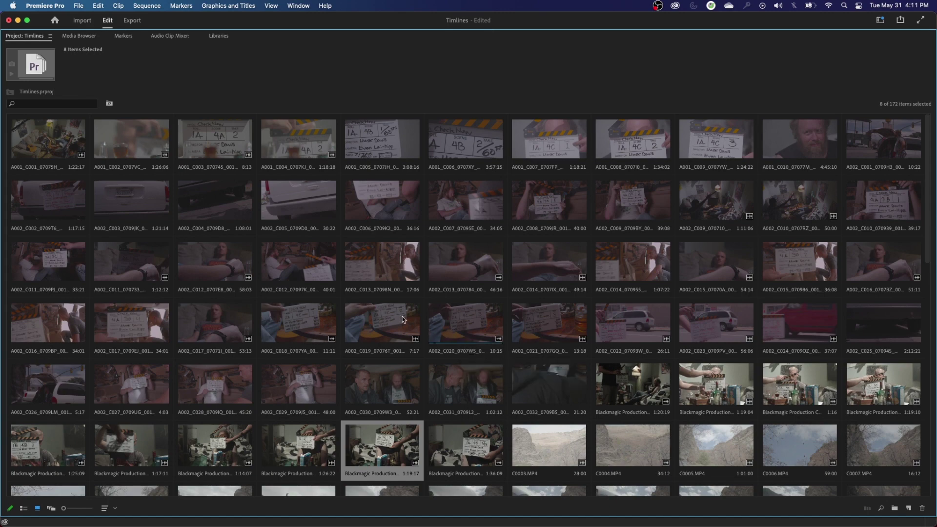
{"action": "key", "text": "grave"}
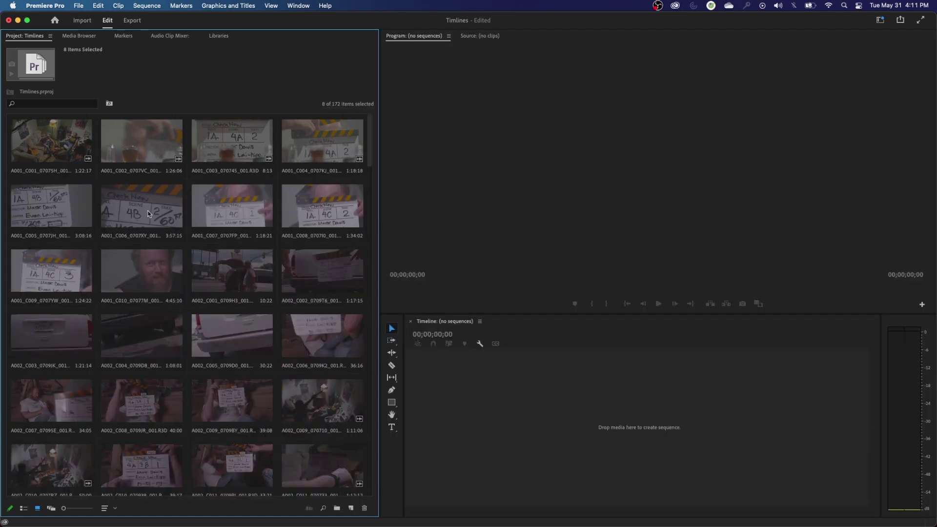
{"action": "key", "text": "grave"}
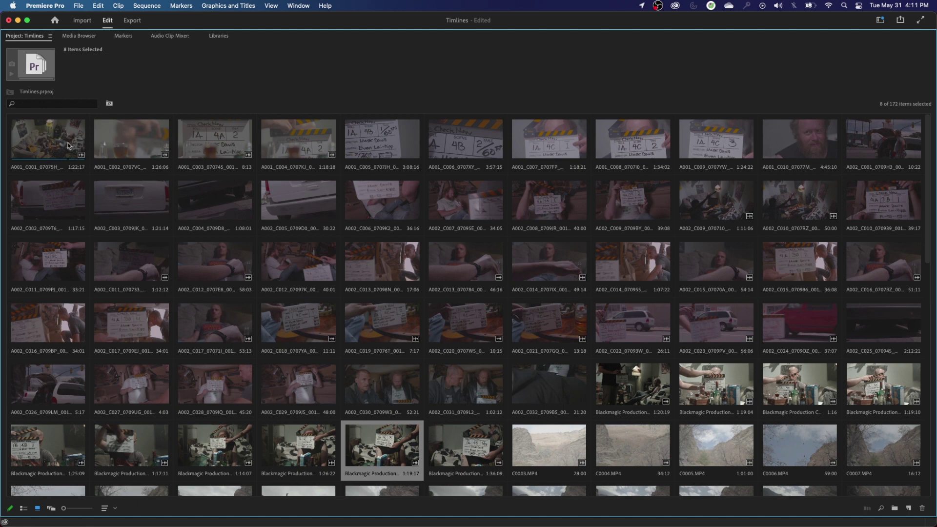
- Select clip A001_C001 and Shift-select through A002_C032 to grab all 51 RED clips
{"action": "left_click", "coordinate": [68, 145]}
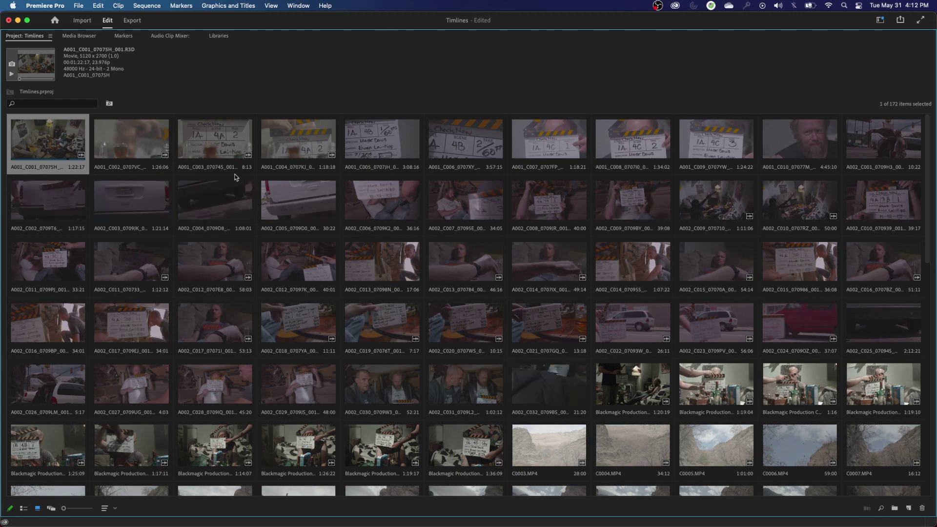
{"action": "left_click", "coordinate": [222, 195], "text": "super"}
{"action": "left_click", "coordinate": [322, 151], "text": "super"}
{"action": "left_click", "coordinate": [446, 150], "text": "super"}
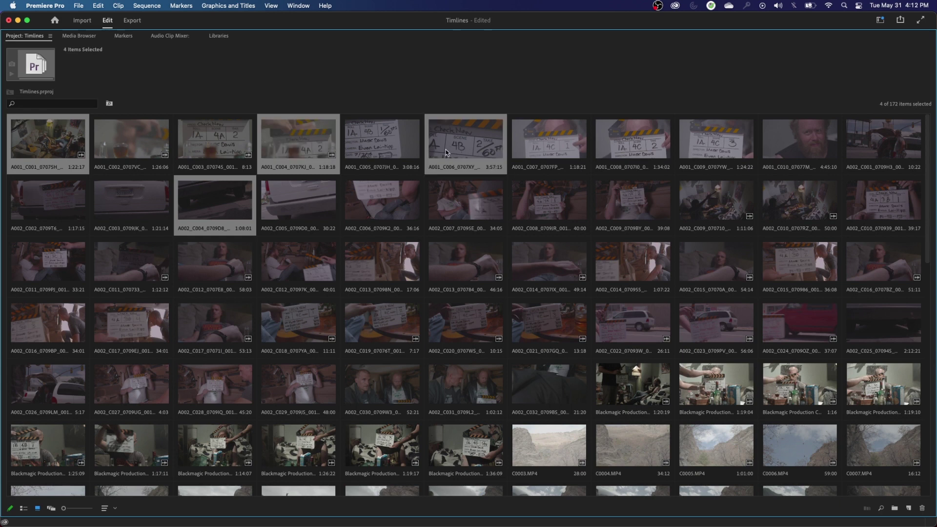
{"action": "left_click", "coordinate": [69, 204]}
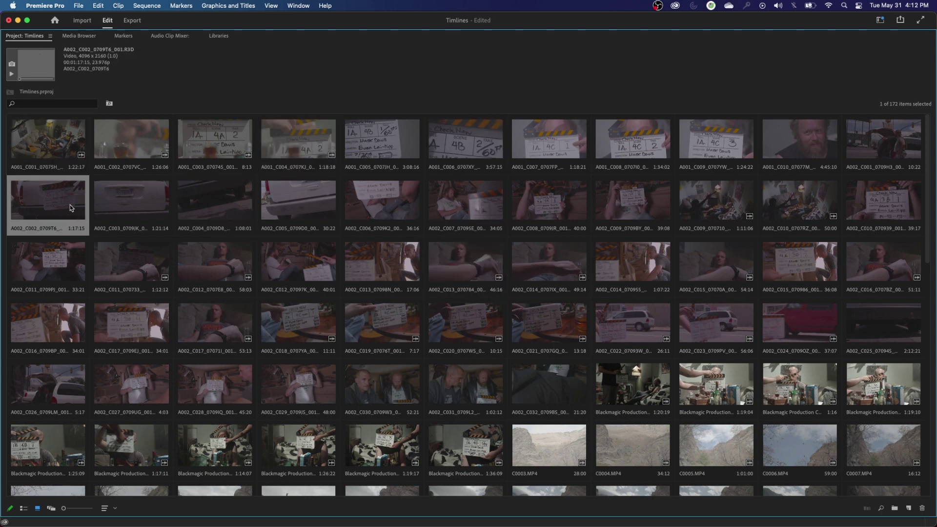
{"action": "left_click", "coordinate": [55, 135]}
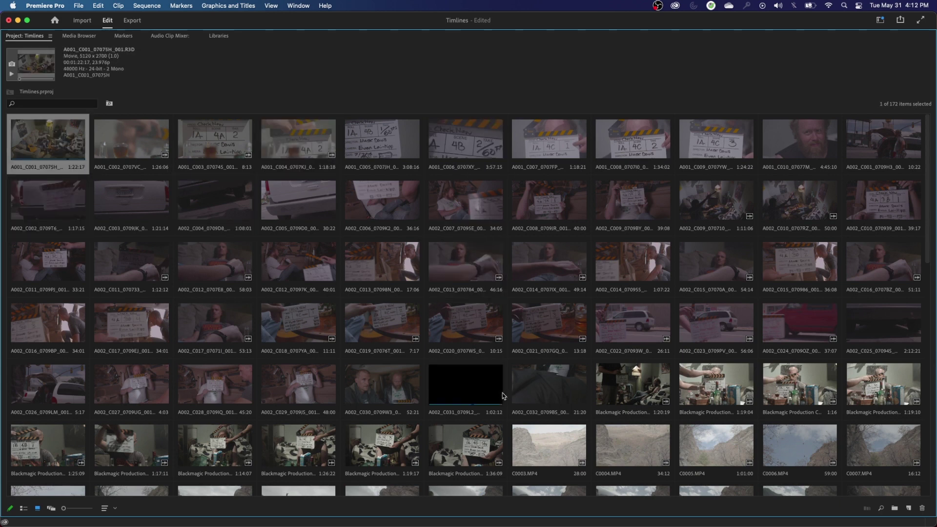
{"action": "left_click", "coordinate": [557, 393], "text": "shift"}
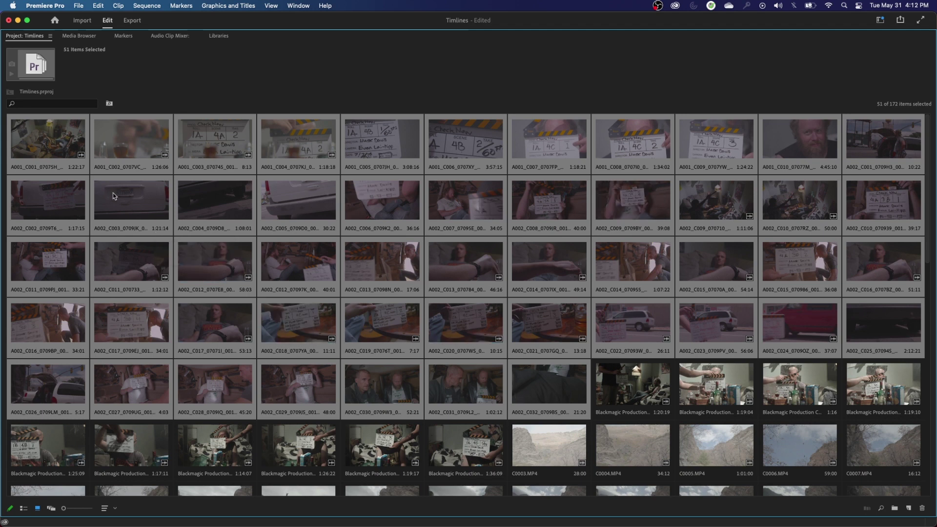
- Put the 51 selected RED clips into a new bin named RED FOOTAGE
{"action": "left_click", "coordinate": [895, 509]}
{"action": "scroll", "coordinate": [855, 479], "scroll_direction": "down", "scroll_amount": 2}
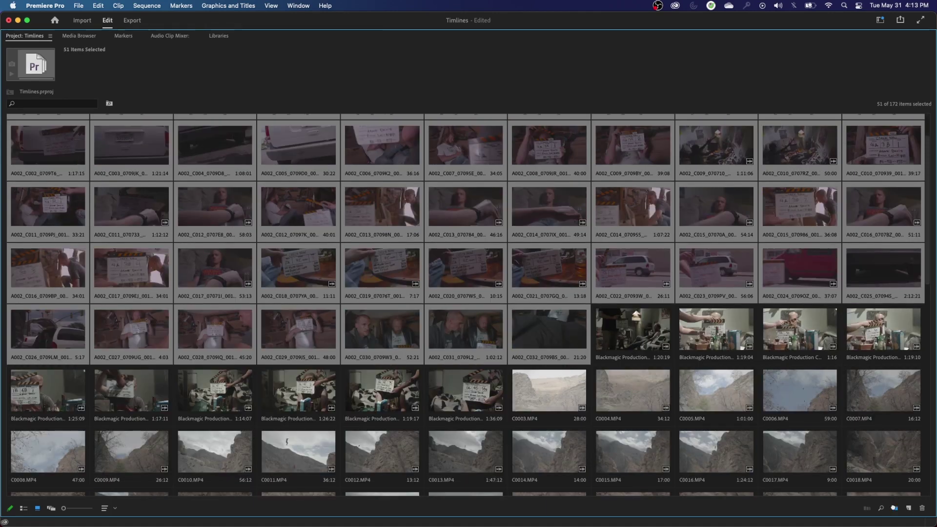
{"action": "left_click", "coordinate": [895, 509]}
{"action": "scroll", "coordinate": [359, 381], "scroll_direction": "up", "scroll_amount": 10}
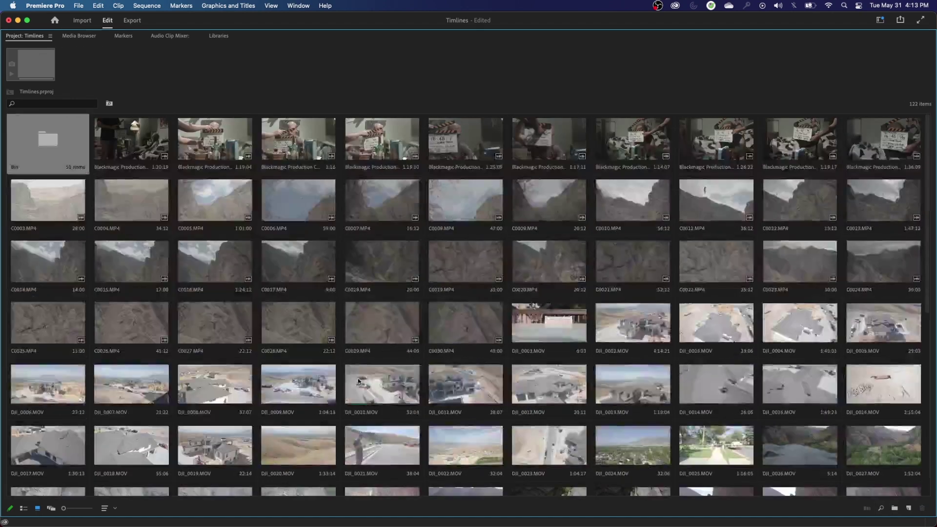
{"action": "left_click", "coordinate": [39, 166]}
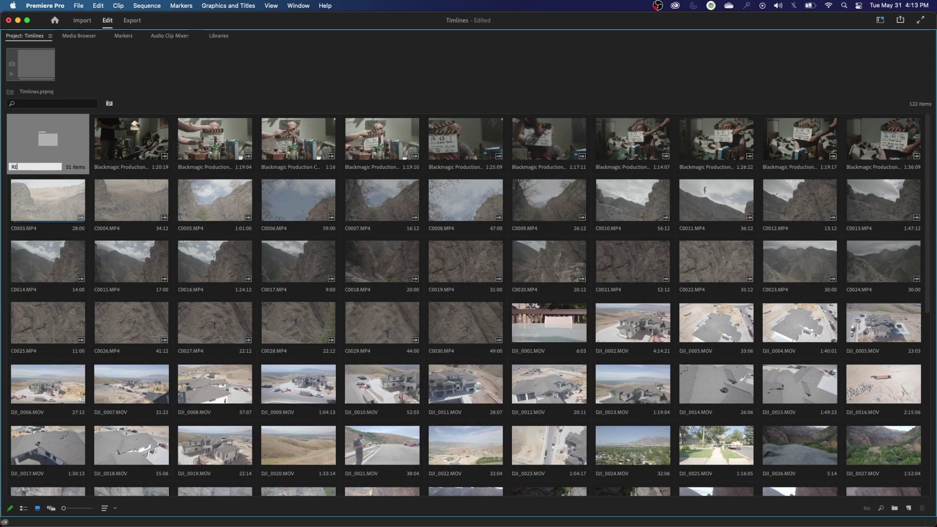
{"action": "type", "text": "RED FOOTAGE"}
{"action": "key", "text": "Return"}
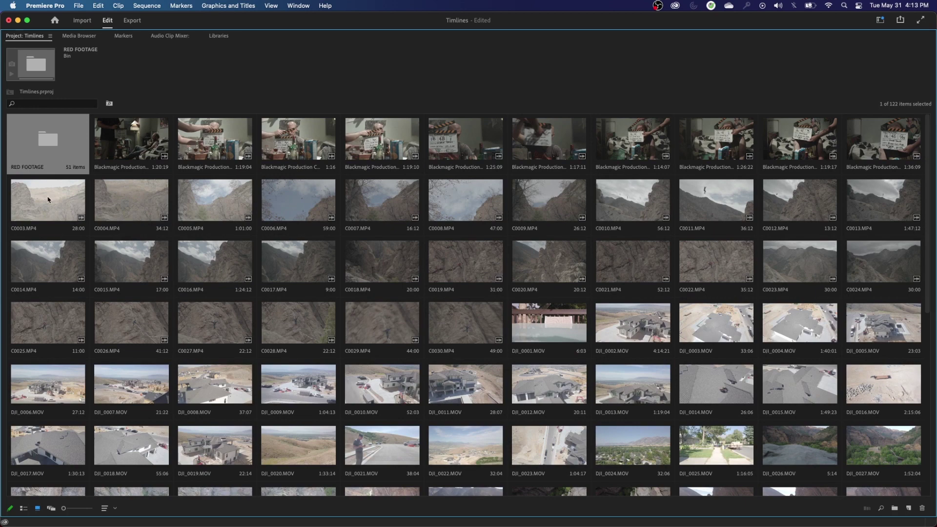
- Switch to List View, expand the RED FOOTAGE bin to inspect its clips, then collapse it
{"action": "left_click", "coordinate": [24, 509]}
{"action": "scroll", "coordinate": [139, 364], "scroll_direction": "down", "scroll_amount": 10}
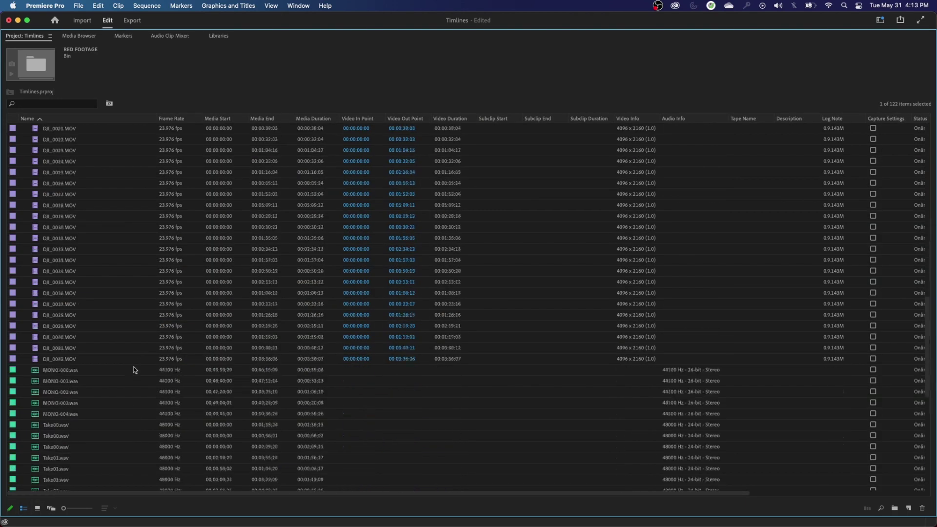
{"action": "scroll", "coordinate": [135, 370], "scroll_direction": "down", "scroll_amount": 10}
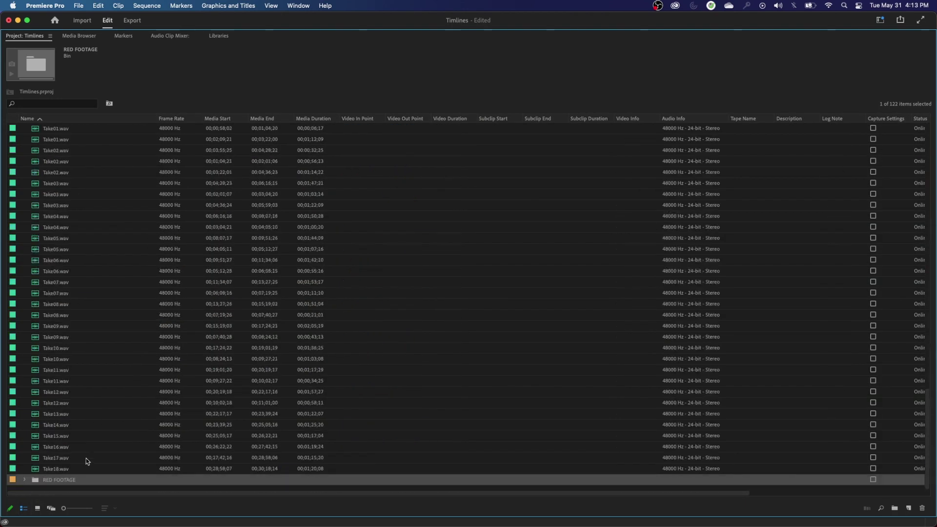
{"action": "left_click", "coordinate": [25, 480]}
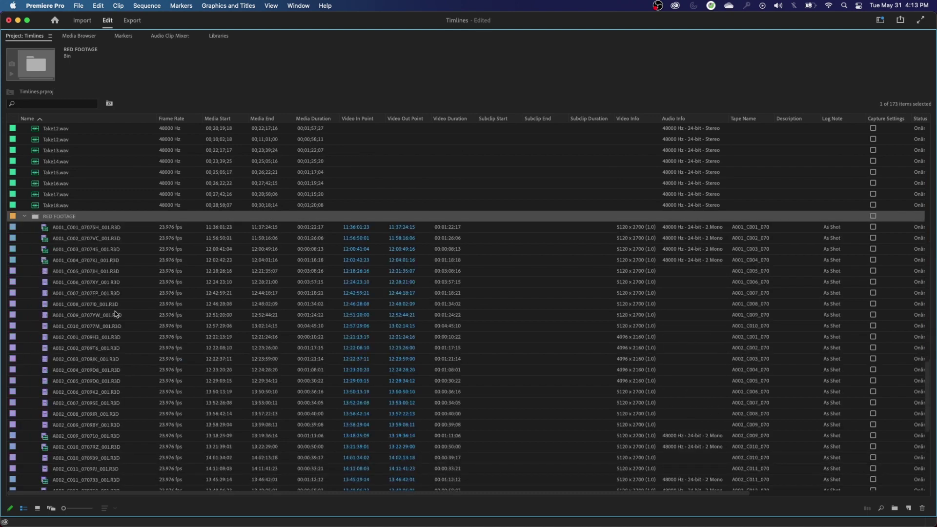
{"action": "scroll", "coordinate": [116, 312], "scroll_direction": "down", "scroll_amount": 3}
{"action": "scroll", "coordinate": [115, 312], "scroll_direction": "down", "scroll_amount": 15}
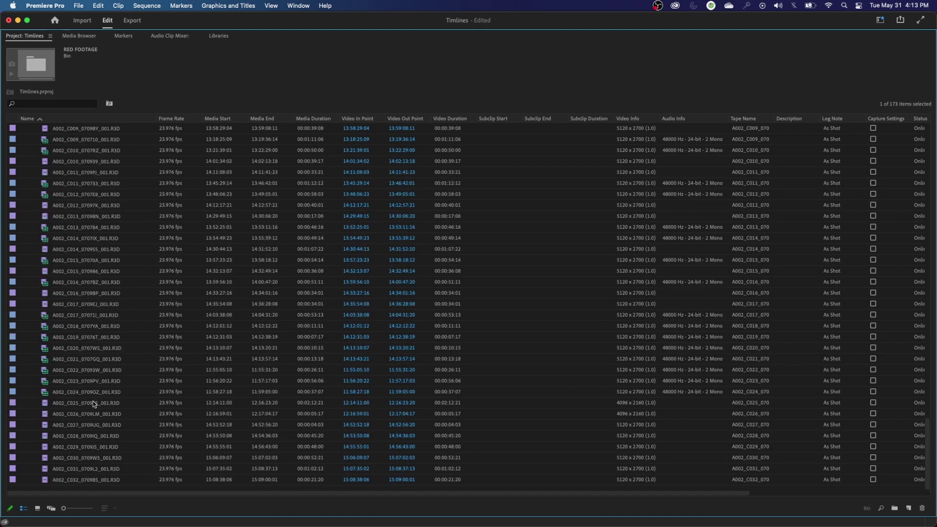
{"action": "key", "text": "Left"}
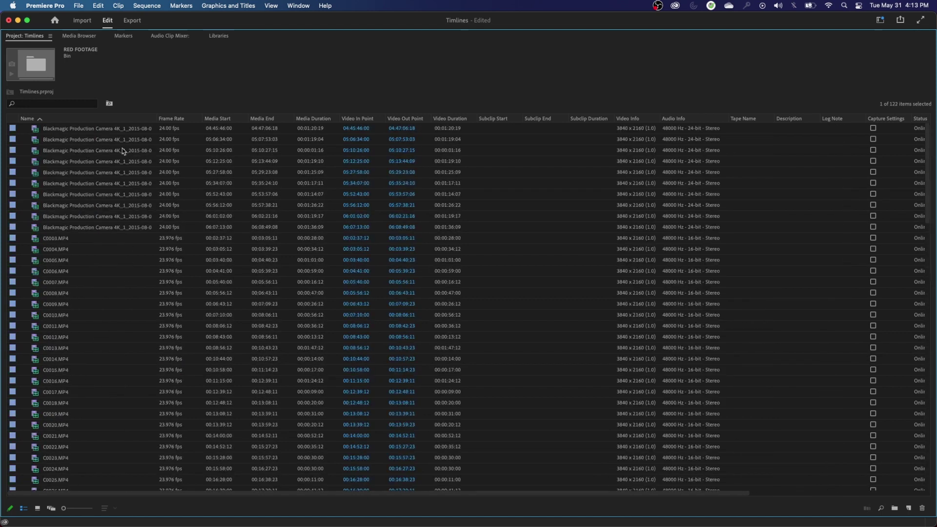
- Move the ten Blackmagic clips into a new bin named BM FOOTAGE
{"action": "left_click", "coordinate": [92, 132]}
{"action": "left_click", "coordinate": [93, 140]}
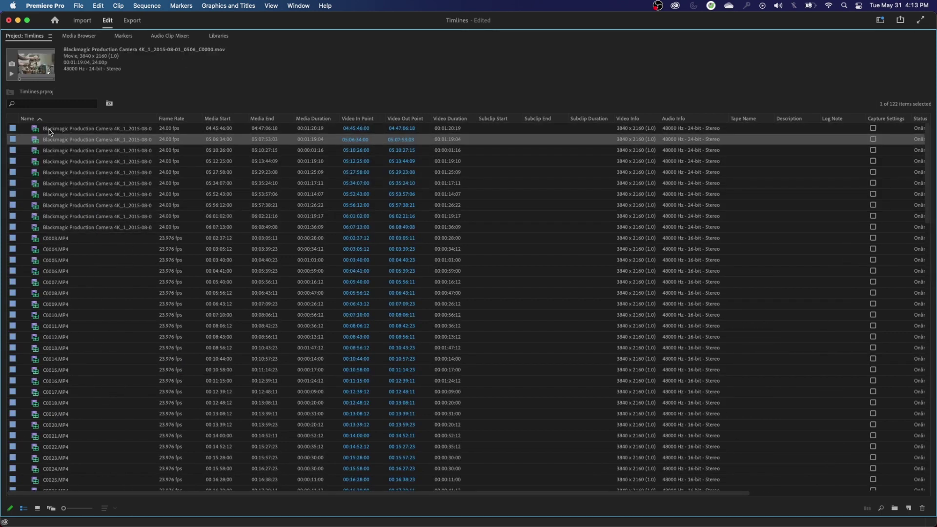
{"action": "left_click", "coordinate": [49, 130]}
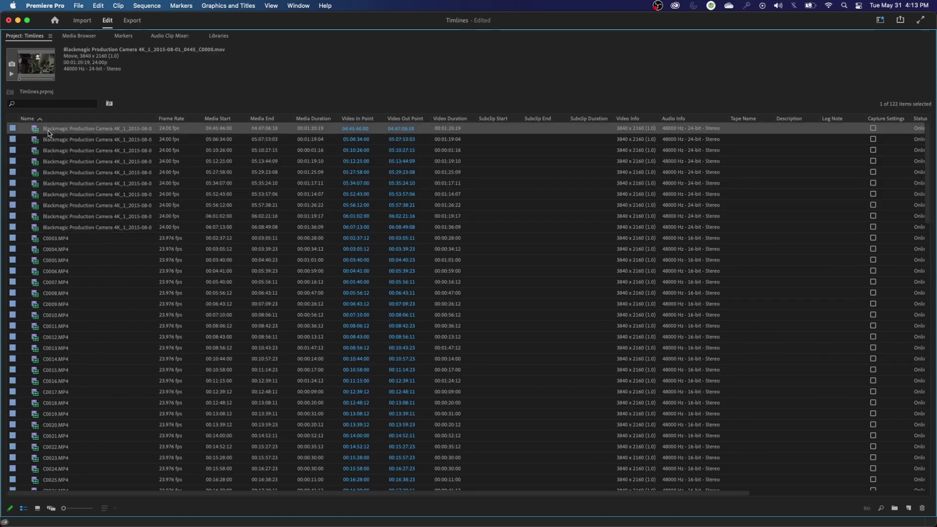
{"action": "left_click", "coordinate": [38, 228], "text": "shift"}
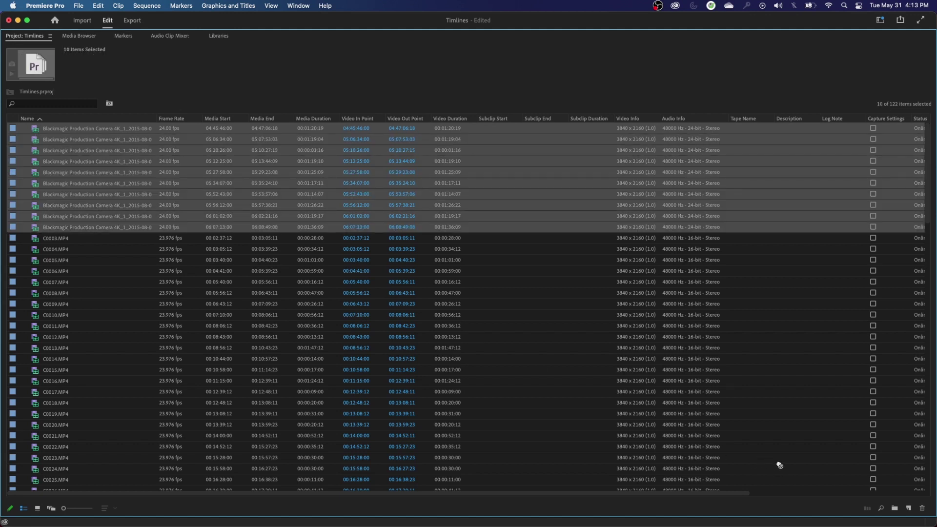
{"action": "scroll", "coordinate": [830, 473], "scroll_direction": "down", "scroll_amount": 4}
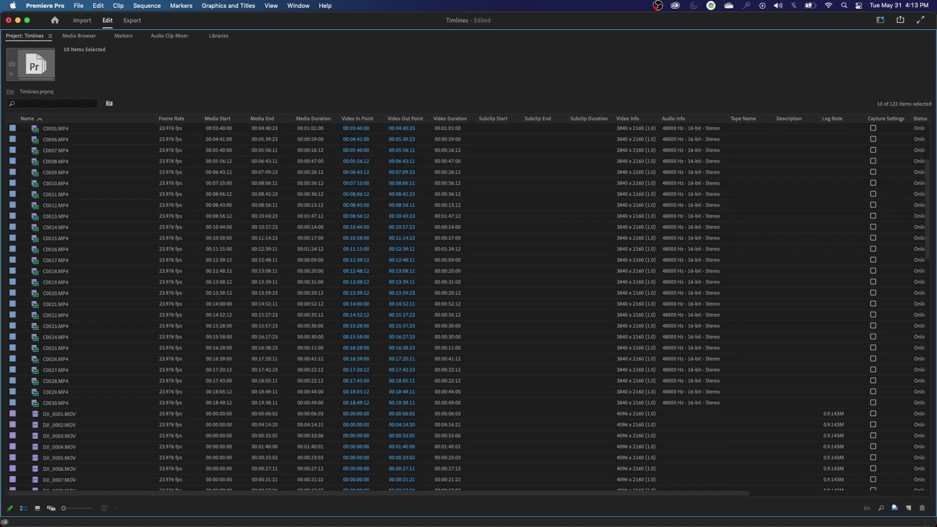
{"action": "left_click", "coordinate": [895, 508]}
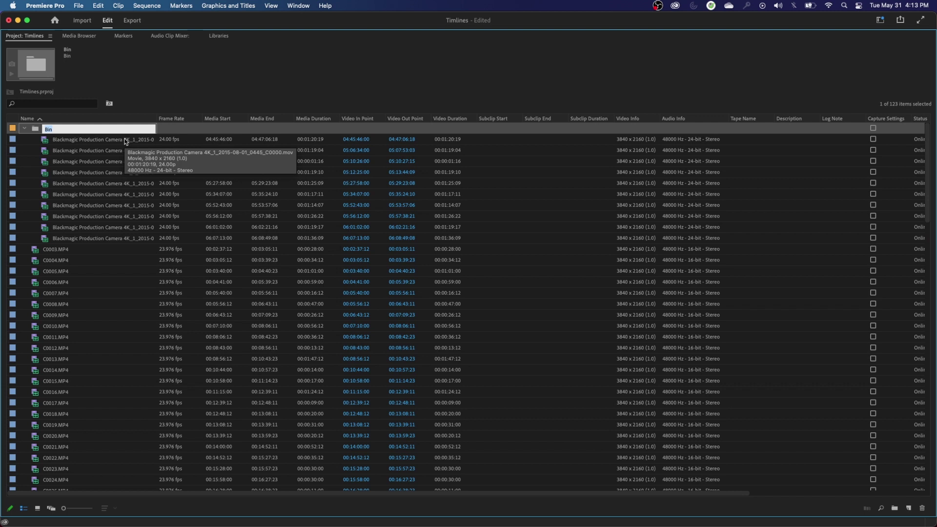
{"action": "type", "text": "BM FOOTAGE"}
{"action": "key", "text": "Return"}
{"action": "left_click", "coordinate": [25, 129]}
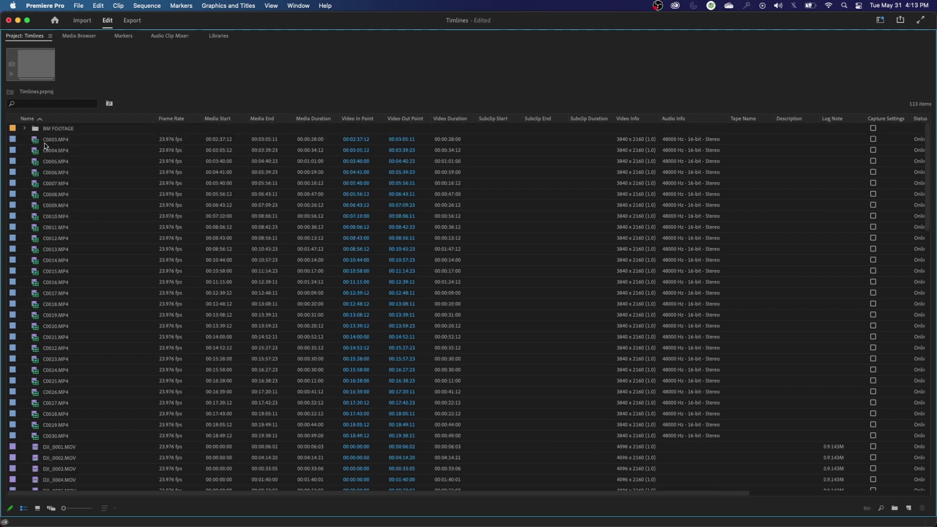
- Move the 28 MP4 clips, C0003 through C0030, into a new bin named SONY
{"action": "left_click", "coordinate": [45, 140]}
{"action": "left_click", "coordinate": [62, 436], "text": "shift"}
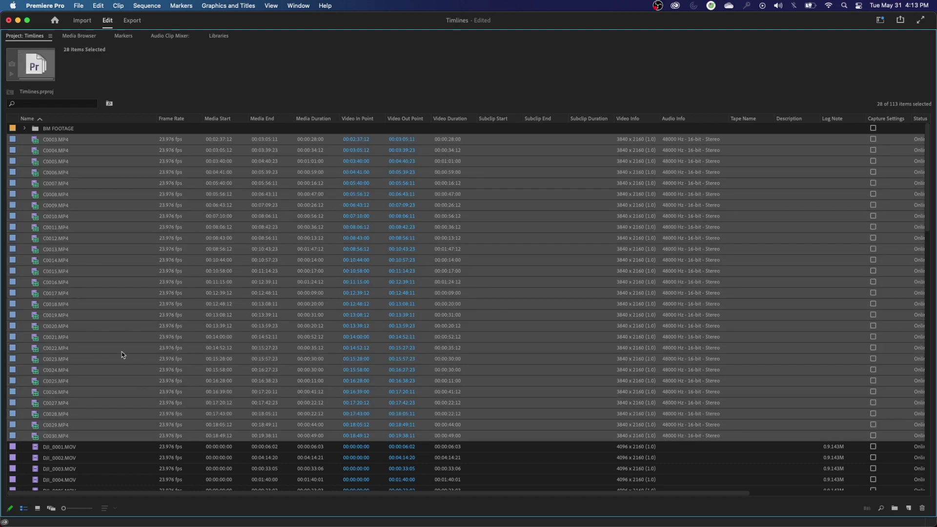
{"action": "left_click_drag", "start_coordinate": [36, 141], "coordinate": [895, 508]}
{"action": "type", "text": "SONY"}
{"action": "key", "text": "Tab"}
{"action": "left_click", "coordinate": [25, 130]}
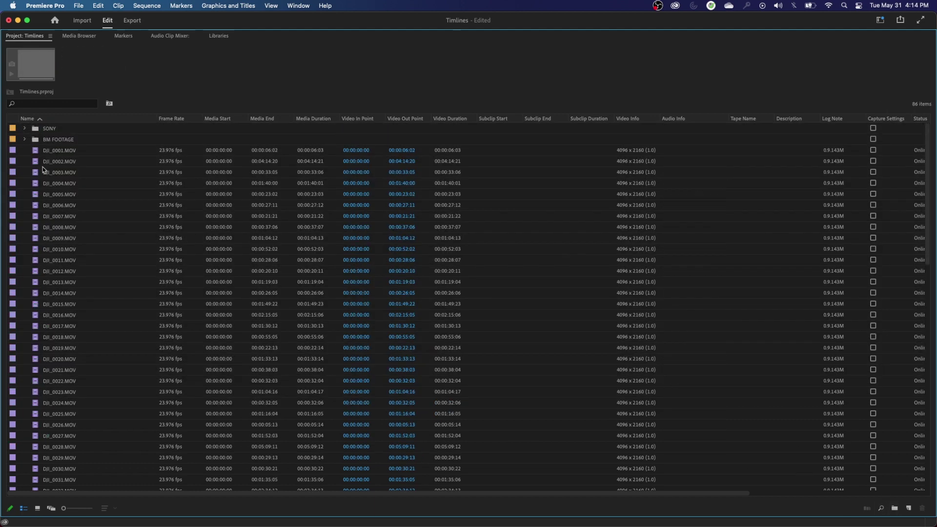
- Move the DJI clips into a new bin named DRONE
{"action": "scroll", "coordinate": [59, 185], "scroll_direction": "down", "scroll_amount": 10}
{"action": "scroll", "coordinate": [83, 410], "scroll_direction": "right", "scroll_amount": 1}
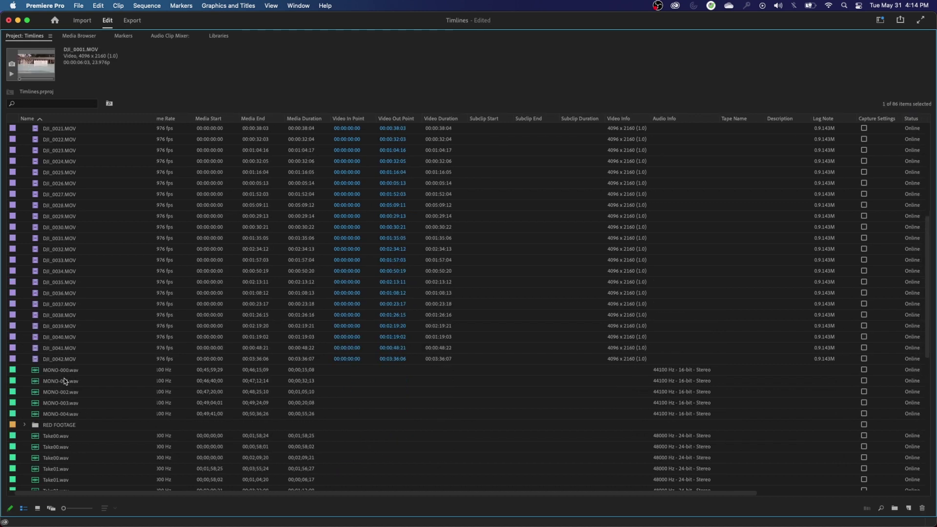
{"action": "left_click", "coordinate": [65, 360], "text": "shift"}
{"action": "left_click_drag", "start_coordinate": [40, 359], "coordinate": [893, 506]}
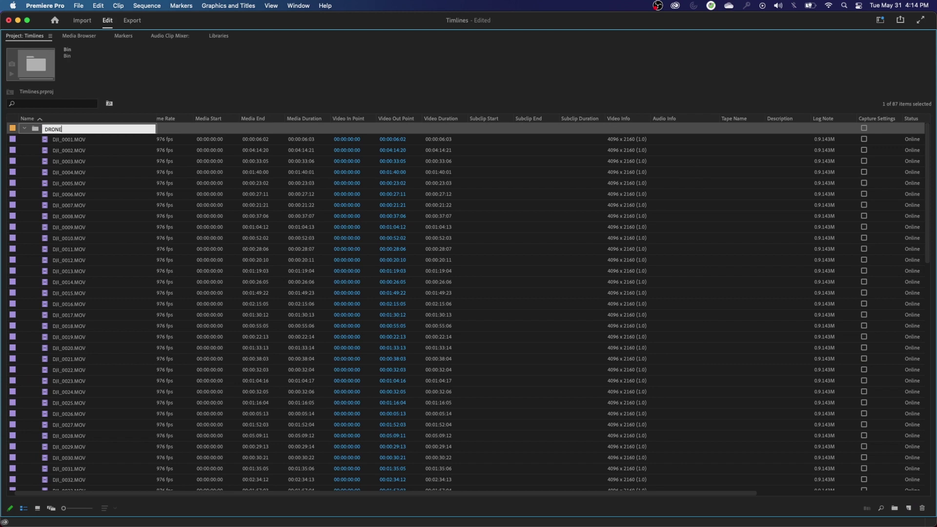
{"action": "type", "text": "DRONE"}
{"action": "key", "text": "Return"}
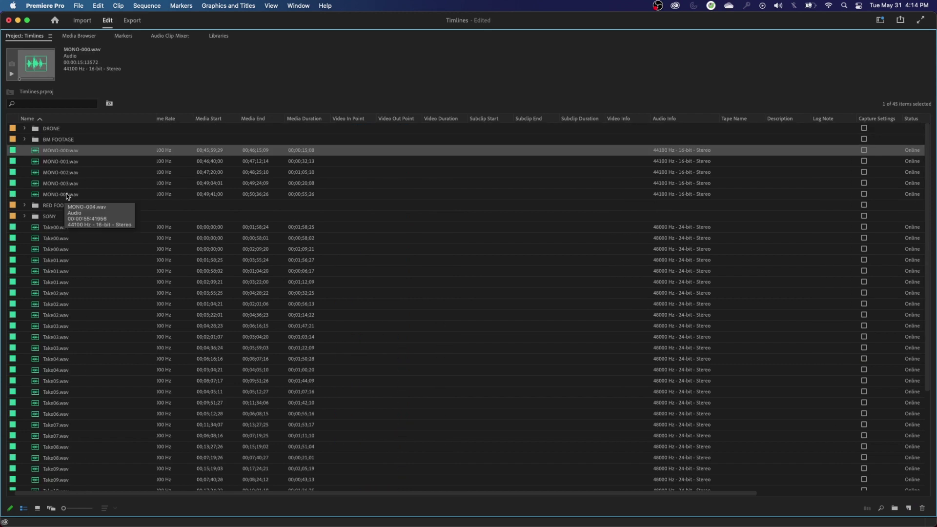
- Try selecting MONO and Take00.wav audio clips, then clear the selection
{"action": "left_click", "coordinate": [64, 193], "text": "shift"}
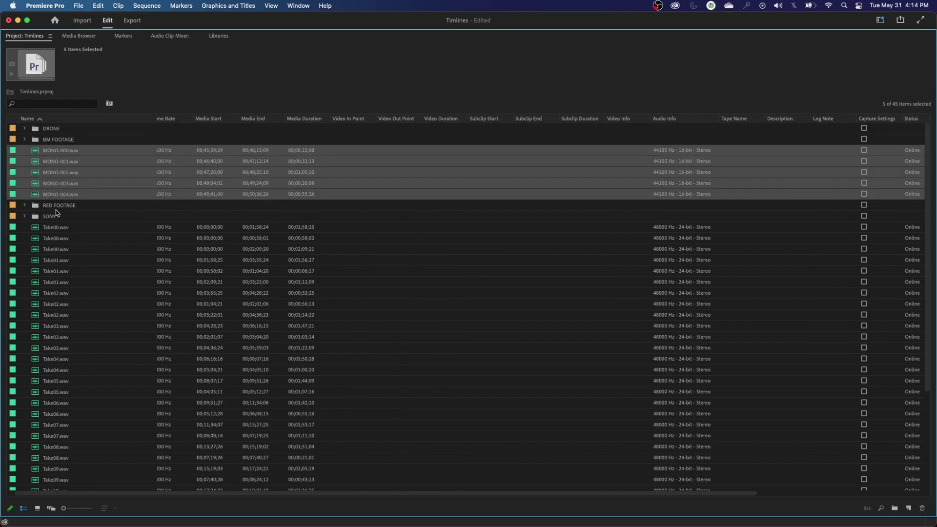
{"action": "scroll", "coordinate": [80, 377], "scroll_direction": "down", "scroll_amount": 5}
{"action": "scroll", "coordinate": [68, 341], "scroll_direction": "up", "scroll_amount": 5}
{"action": "left_click", "coordinate": [64, 229], "text": "super"}
{"action": "left_click", "coordinate": [66, 239], "text": "super"}
{"action": "left_click", "coordinate": [68, 250], "text": "super"}
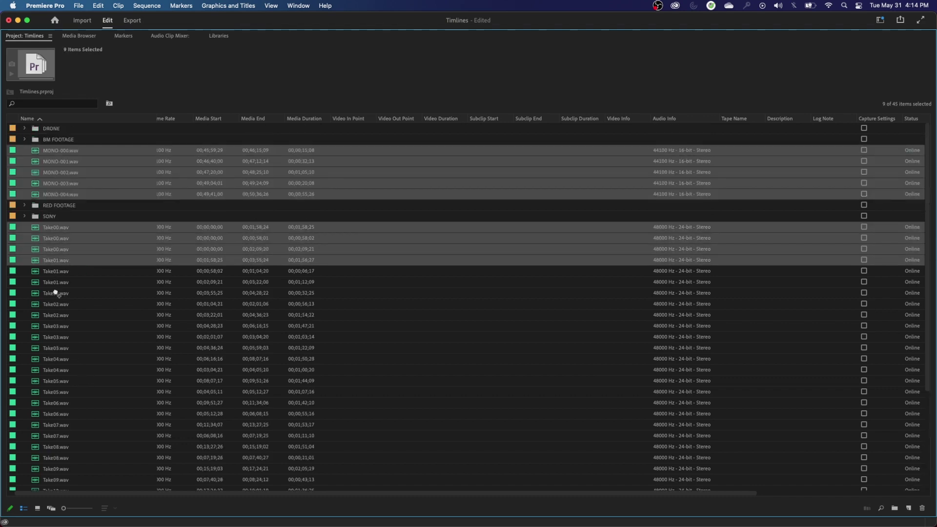
{"action": "key", "text": "super+shift+a"}
- Put MONO-000.wav through MONO-004.wav into a new bin named SOUND
{"action": "left_click", "coordinate": [67, 151]}
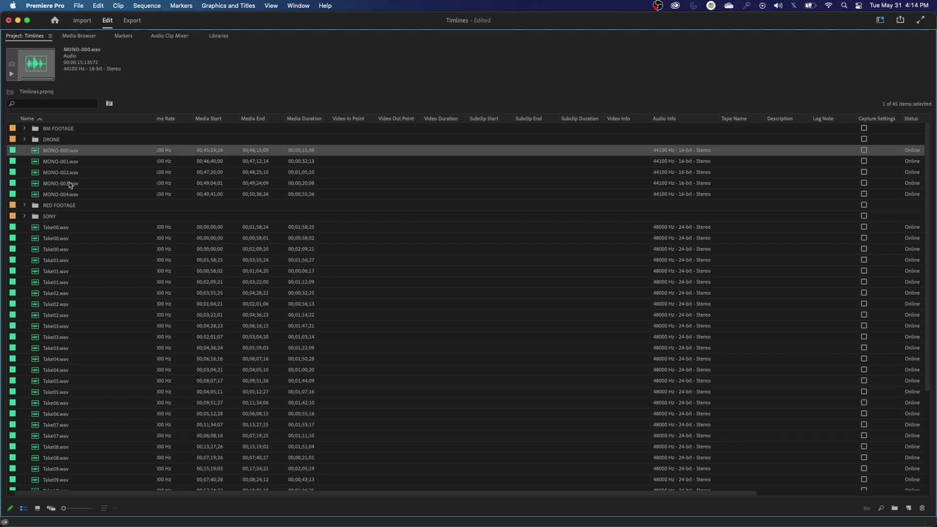
{"action": "left_click", "coordinate": [70, 195], "text": "shift"}
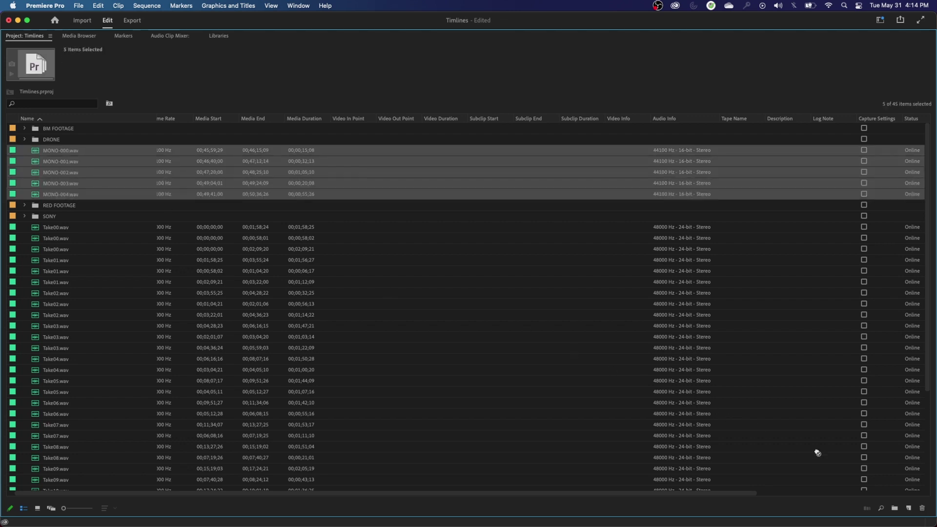
{"action": "key", "text": "super+b"}
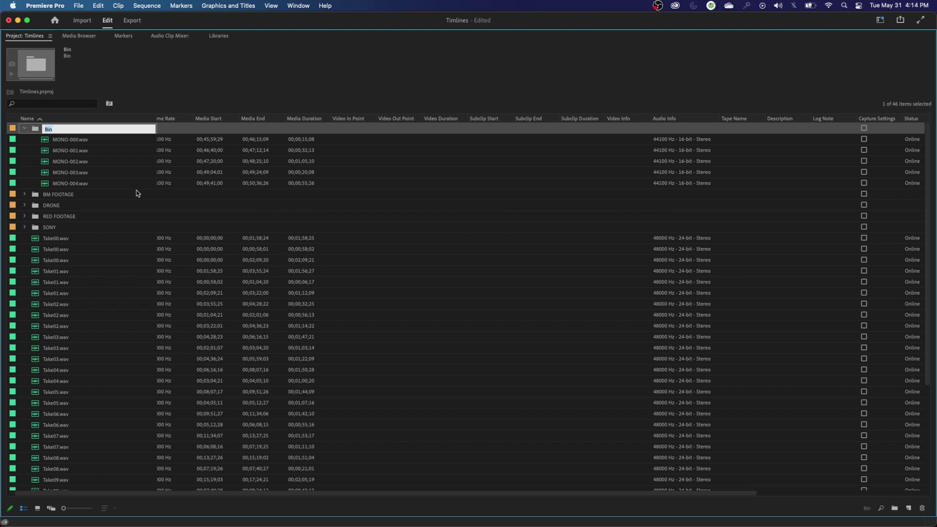
{"action": "type", "text": "so"}
{"action": "key", "text": "Tab"}
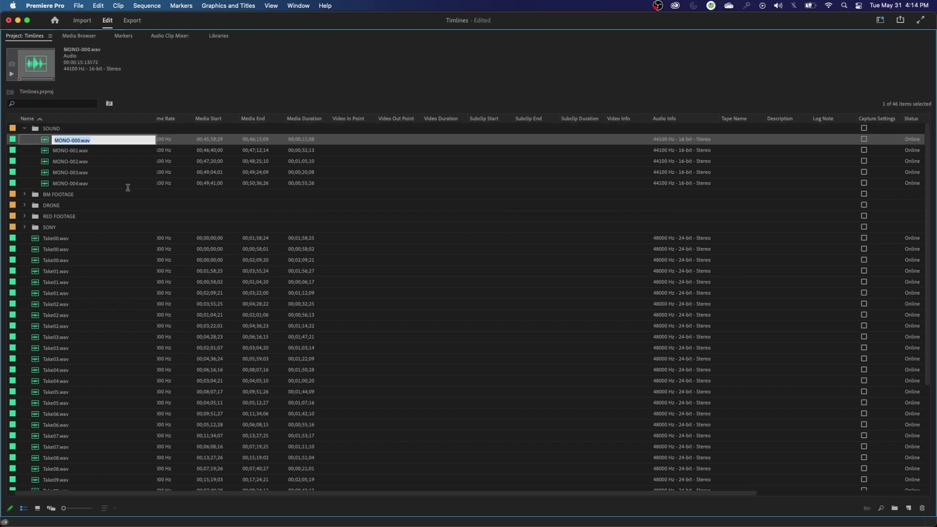
{"action": "left_click", "coordinate": [25, 129]}
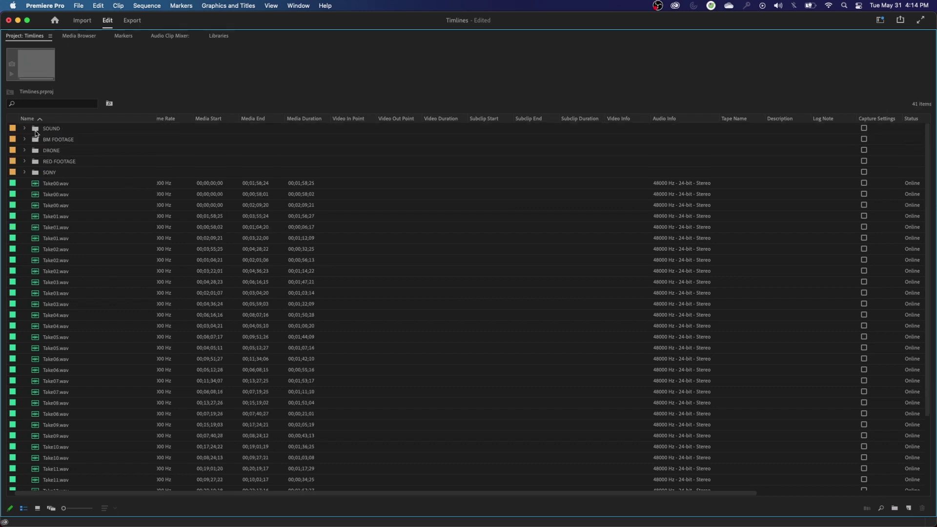
- Select all the Take audio clips and move them into the SOUND bin
{"action": "left_click", "coordinate": [53, 184]}
{"action": "scroll", "coordinate": [68, 346], "scroll_direction": "down", "scroll_amount": 4}
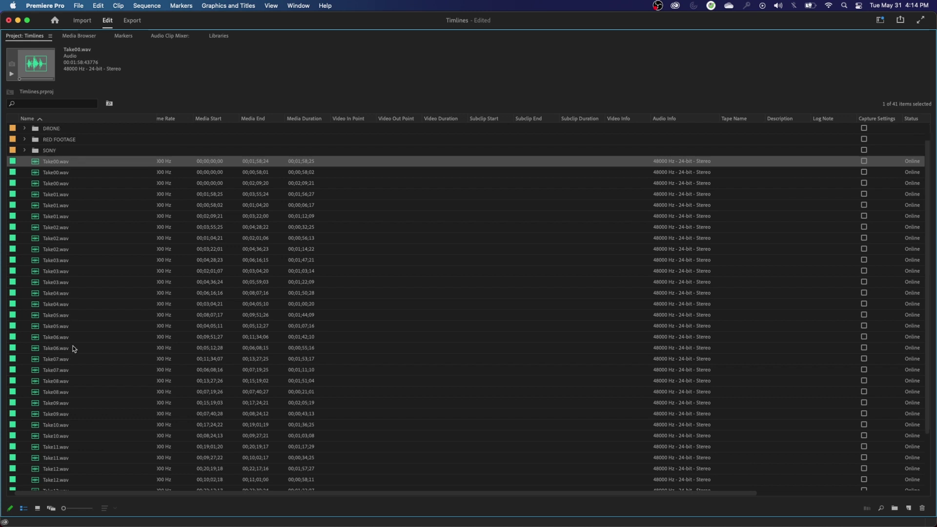
{"action": "left_click", "coordinate": [58, 481], "text": "shift"}
{"action": "scroll", "coordinate": [117, 259], "scroll_direction": "up", "scroll_amount": 4}
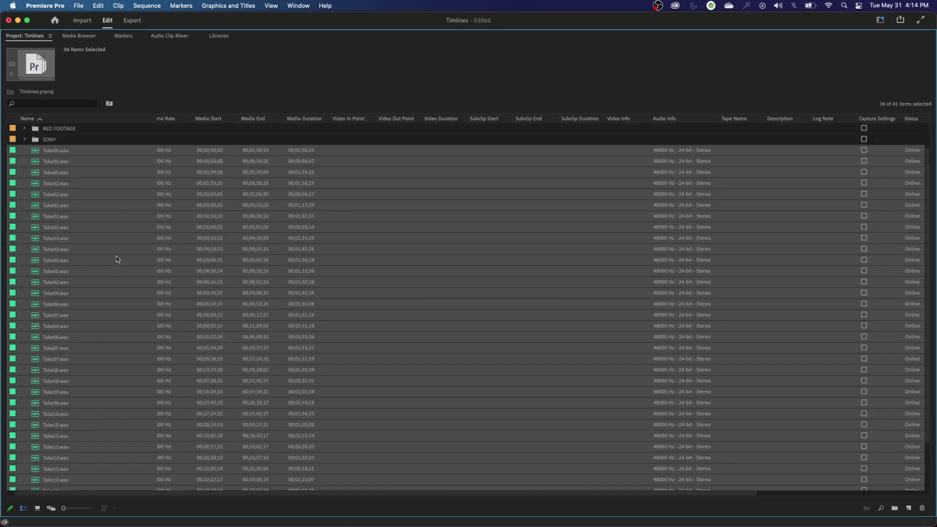
{"action": "left_click_drag", "start_coordinate": [34, 188], "coordinate": [46, 130]}
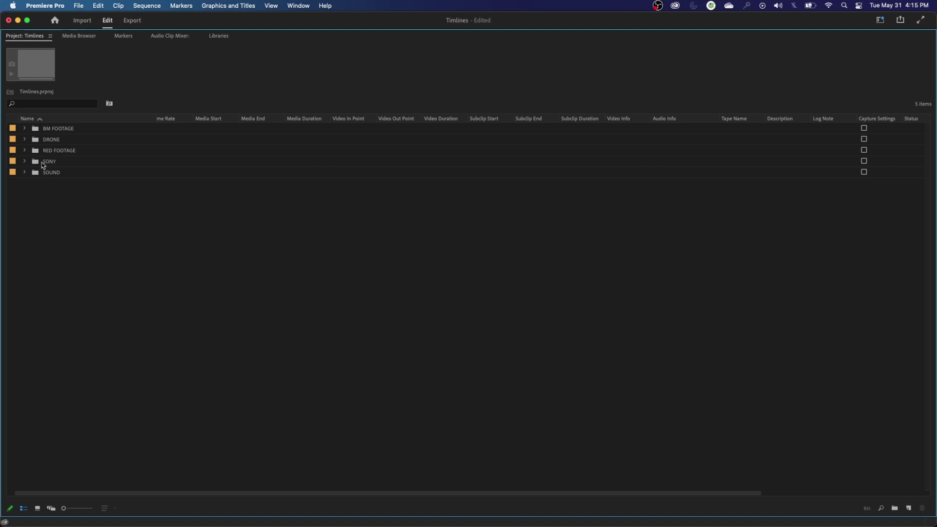
- Expand the SOUND bin to check its MONO and Take WAV files, then collapse it
{"action": "left_click", "coordinate": [27, 173]}
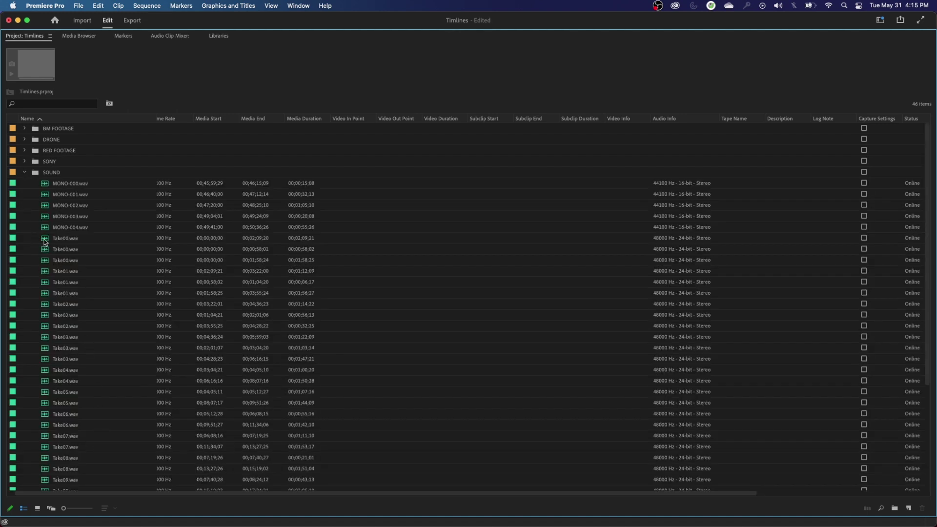
{"action": "left_click", "coordinate": [25, 173]}
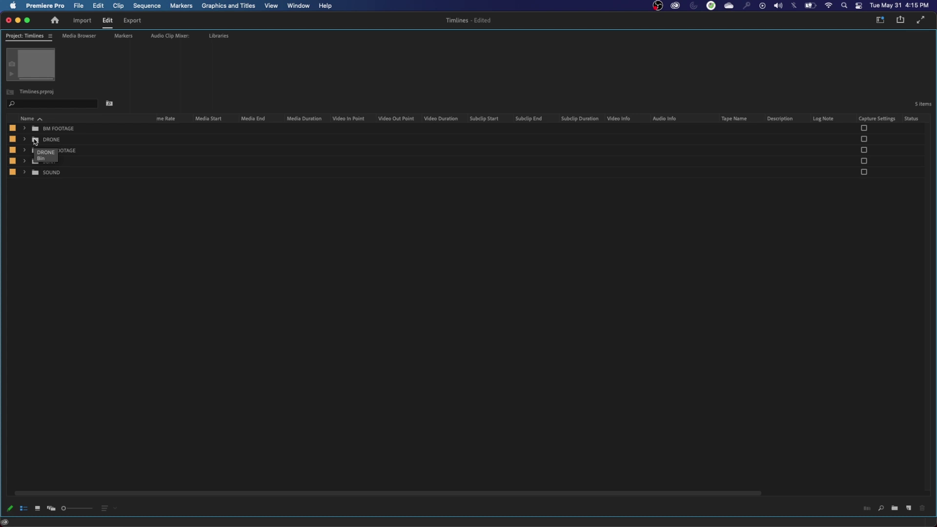
- Open the DRONE bin in its own tab, then close it with the panel menu's Close Panel
{"action": "double_click", "coordinate": [35, 141]}
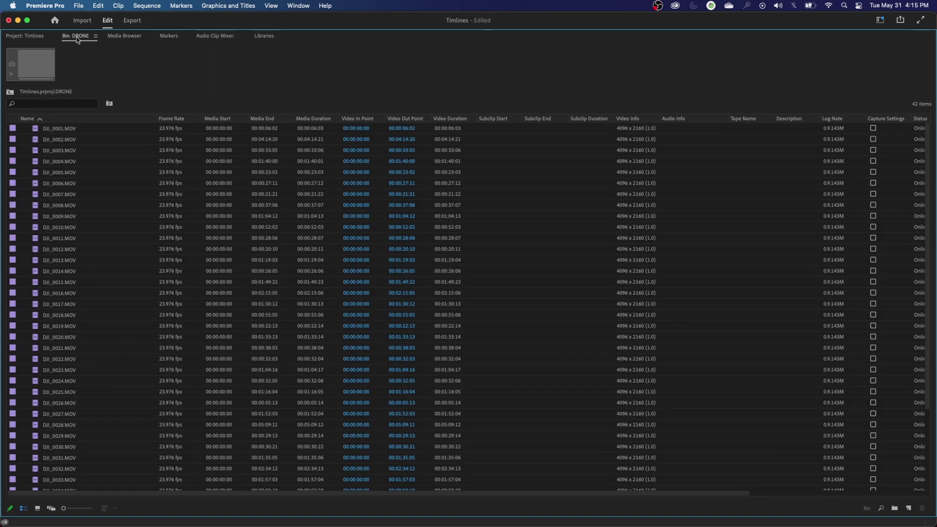
{"action": "left_click", "coordinate": [25, 37]}
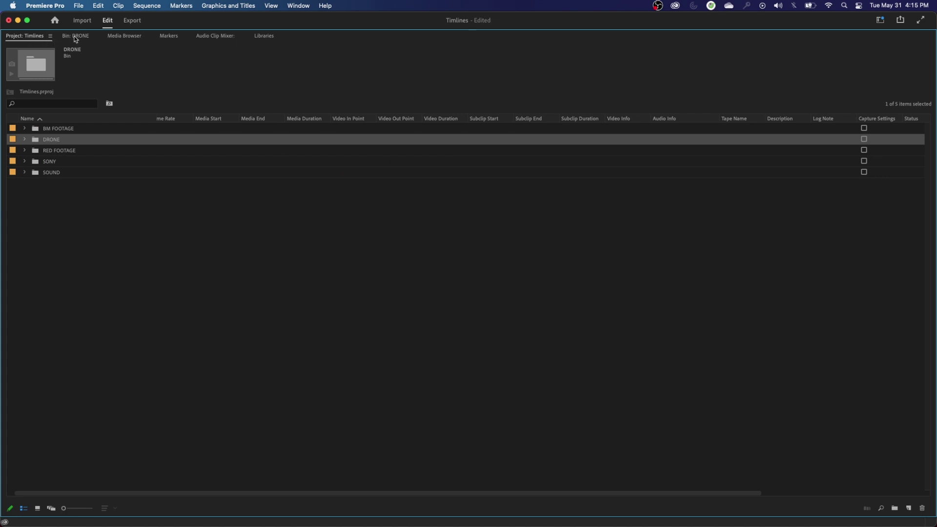
{"action": "left_click", "coordinate": [76, 36]}
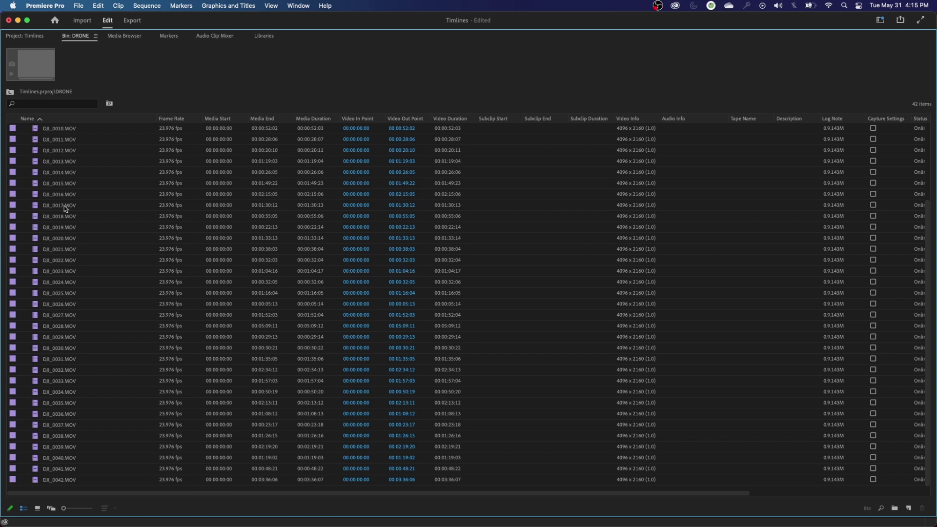
{"action": "left_click", "coordinate": [96, 37]}
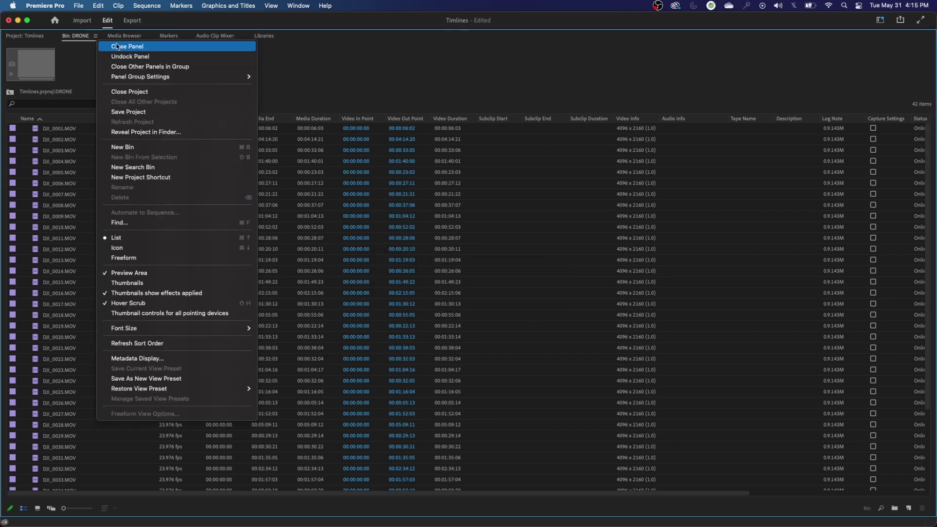
{"action": "left_click", "coordinate": [117, 47]}
{"action": "left_click", "coordinate": [32, 37]}
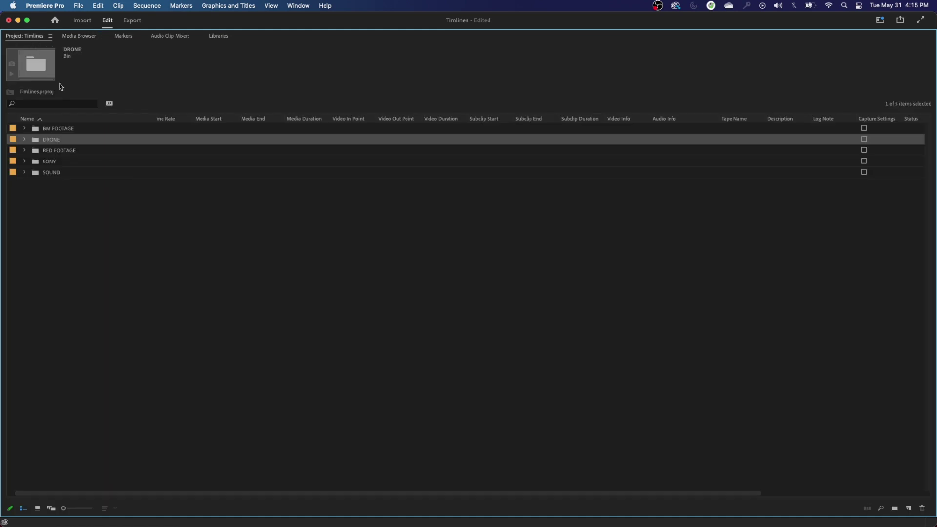
- Expand and collapse DRONE in the project list, then expand RED FOOTAGE to show its R3D clips
{"action": "left_click", "coordinate": [24, 139]}
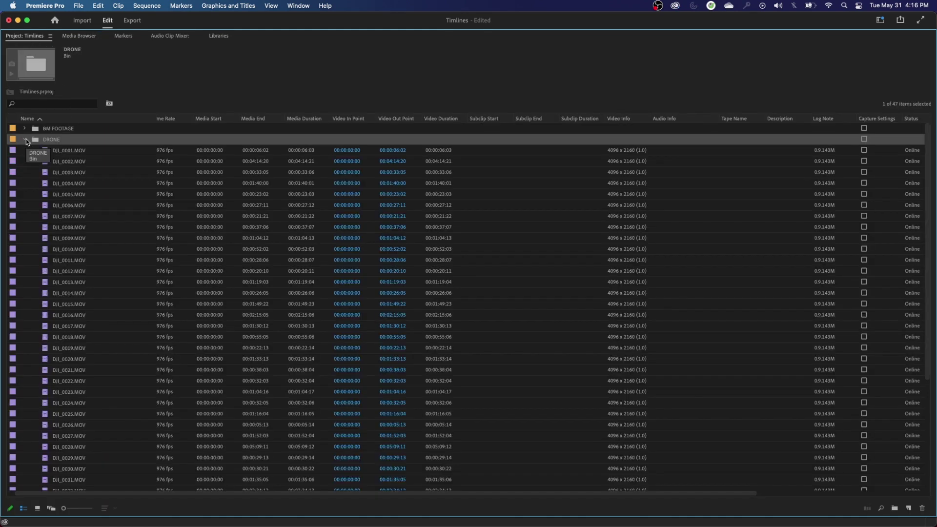
{"action": "left_click", "coordinate": [25, 140]}
{"action": "left_click", "coordinate": [24, 150]}
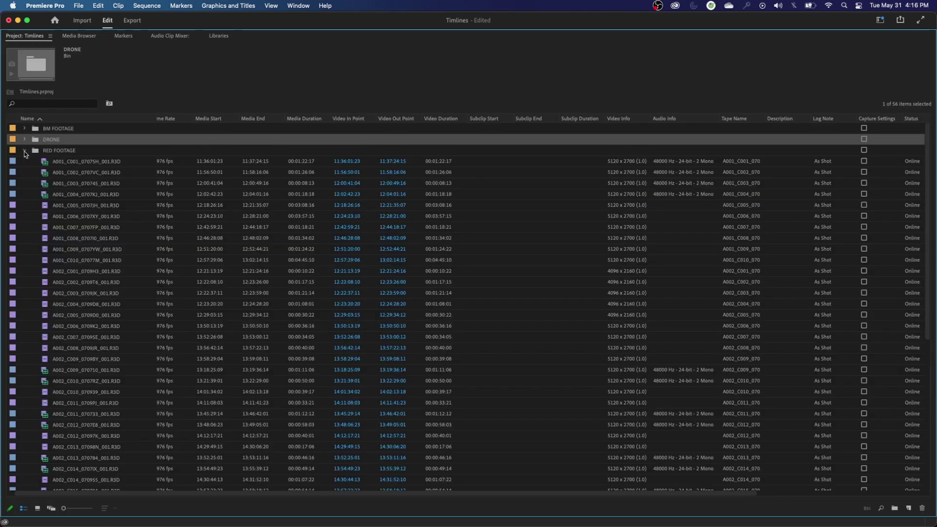
- Collapse RED FOOTAGE and open DRONE in a tab showing its 42 DJI clips in Icon View
{"action": "left_click", "coordinate": [24, 152]}
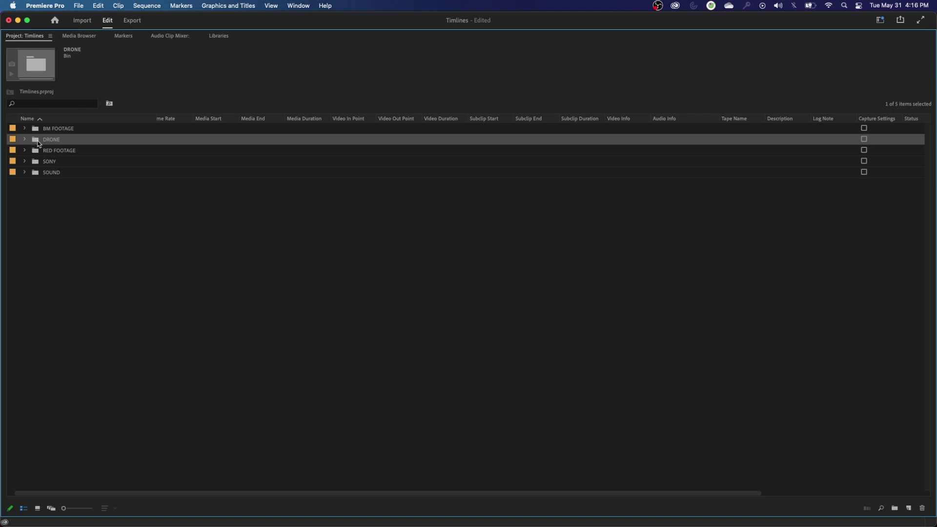
{"action": "double_click", "coordinate": [36, 140]}
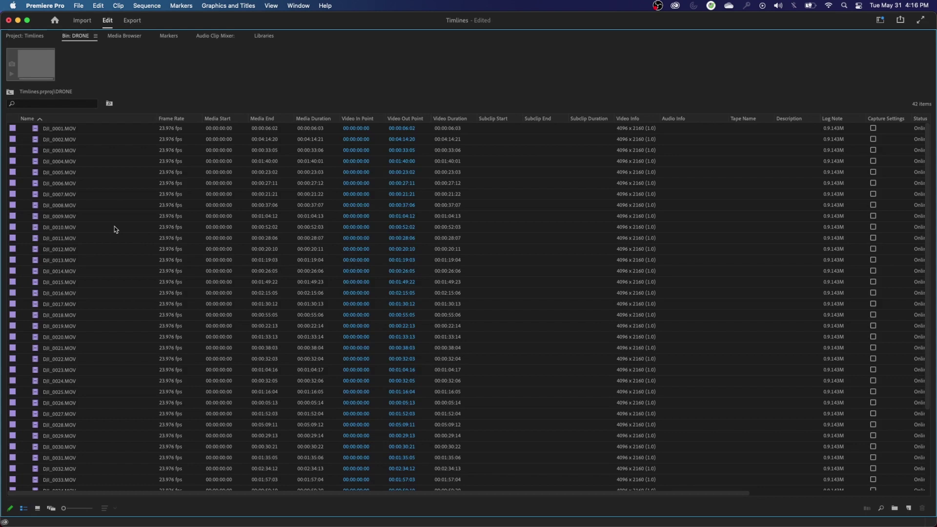
{"action": "left_click", "coordinate": [37, 509]}
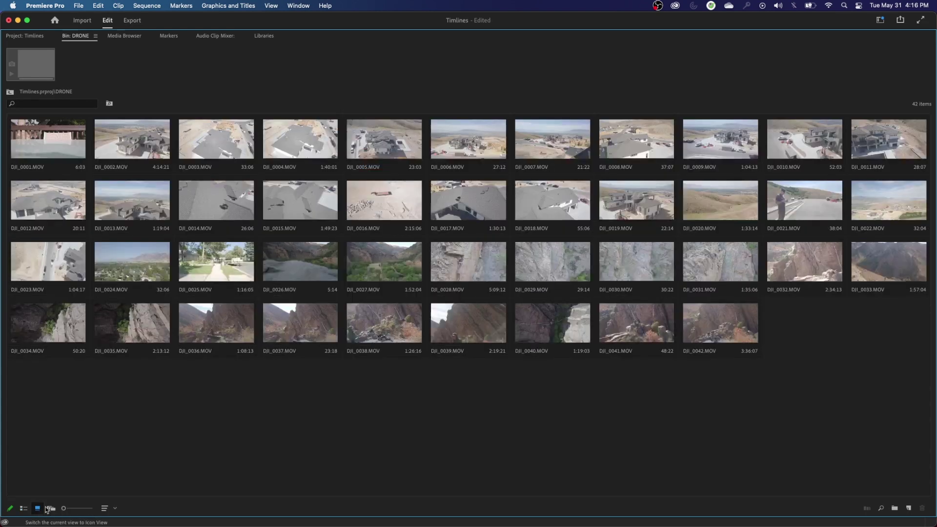
{"action": "left_click", "coordinate": [113, 509]}
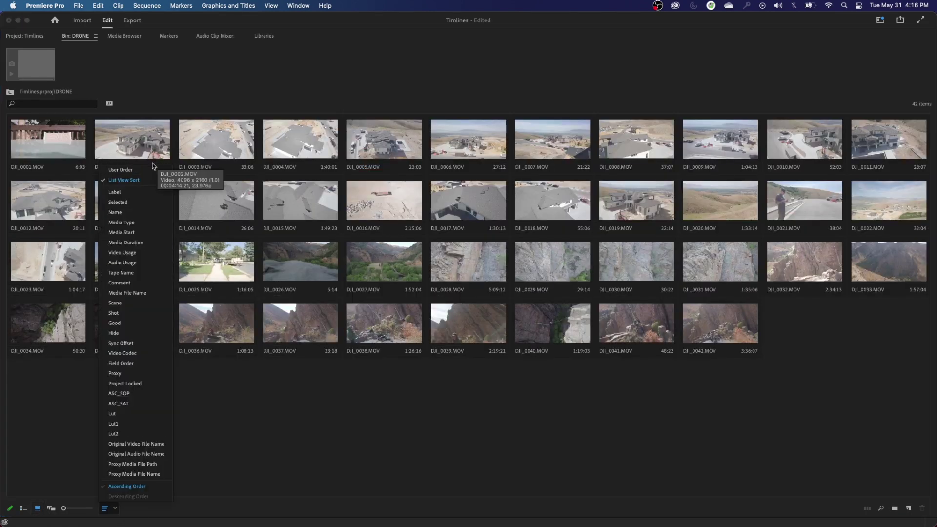
{"action": "left_click", "coordinate": [339, 386]}
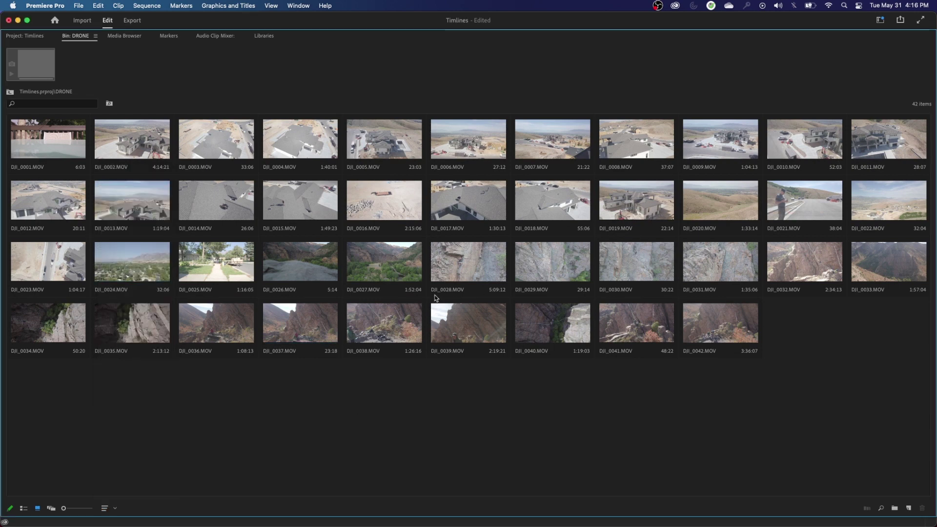
- Move clips DJI_0001 through DJI_0025 into a new bin named HOMES
{"action": "left_click", "coordinate": [46, 148]}
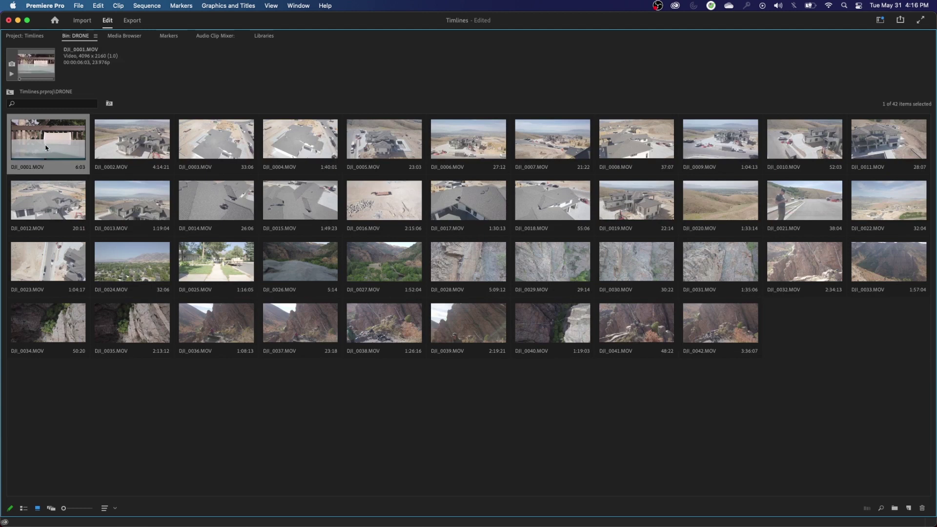
{"action": "left_click", "coordinate": [239, 269], "text": "shift"}
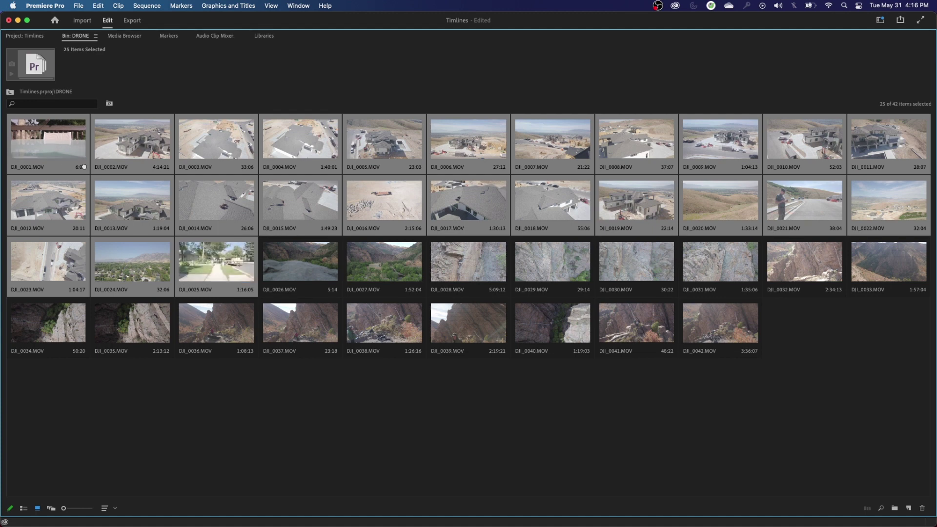
{"action": "left_click_drag", "start_coordinate": [48, 142], "coordinate": [894, 508]}
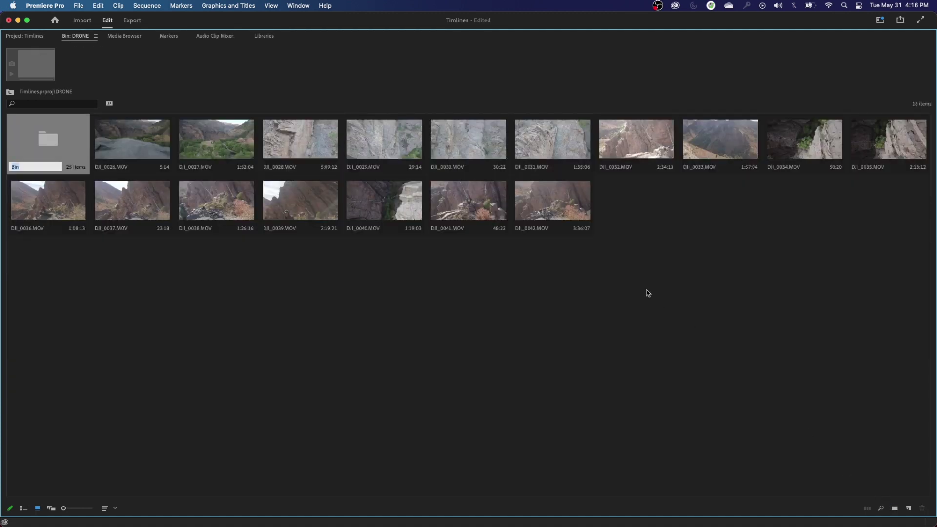
{"action": "type", "text": "HOMES"}
{"action": "left_click", "coordinate": [80, 314]}
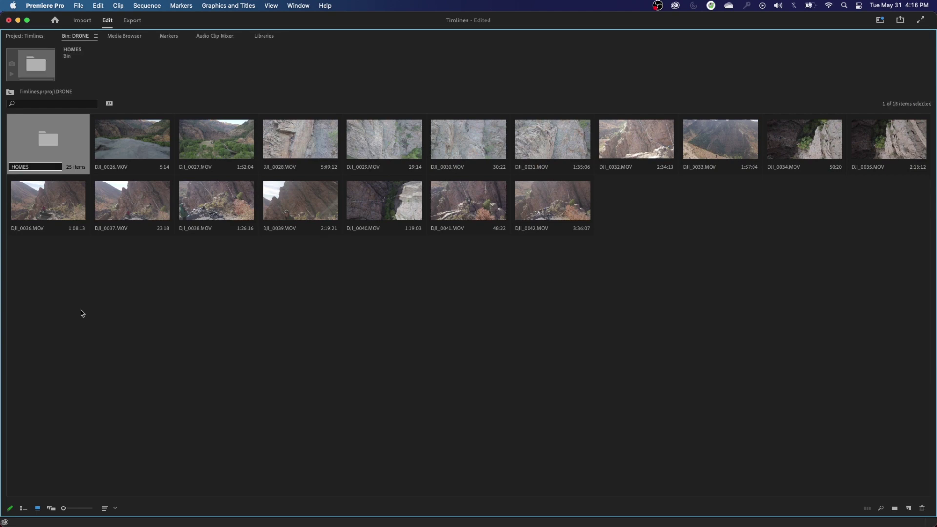
- Move clips DJI_0026 through DJI_0042 into another new bin
{"action": "left_click", "coordinate": [118, 155]}
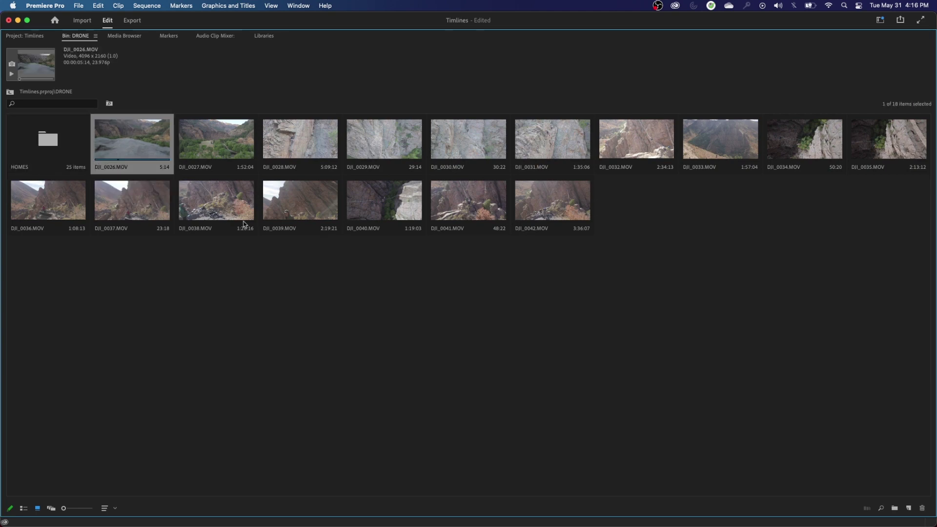
{"action": "left_click", "coordinate": [555, 213], "text": "shift"}
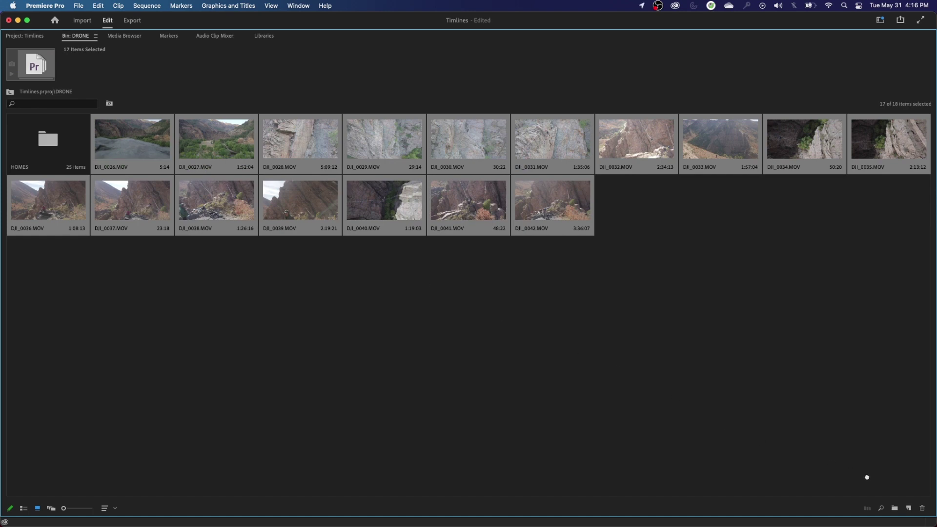
{"action": "left_click_drag", "start_coordinate": [897, 508], "coordinate": [897, 508]}
- Name the 17-clip bin HIGHLINING and close the DRONE bin tab
{"action": "type", "text": "H"}
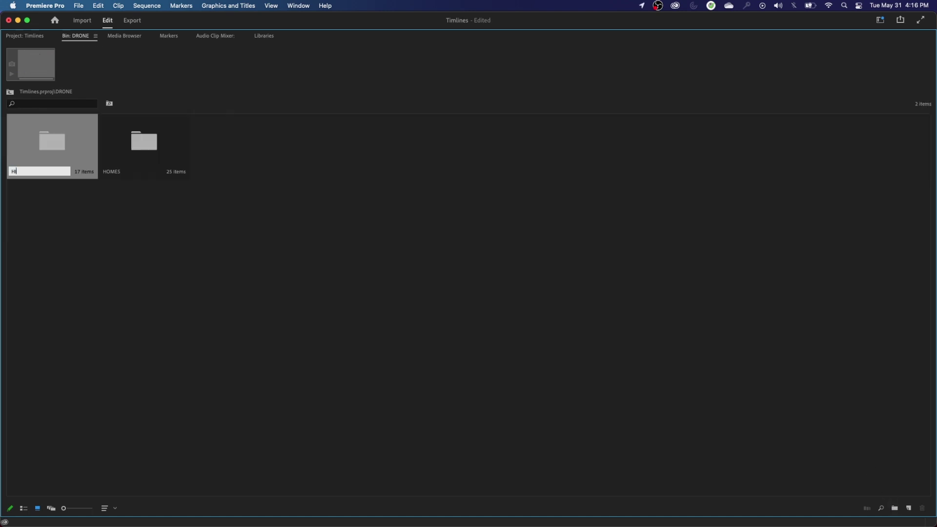
{"action": "type", "text": "IGHLINING"}
{"action": "key", "text": "Return"}
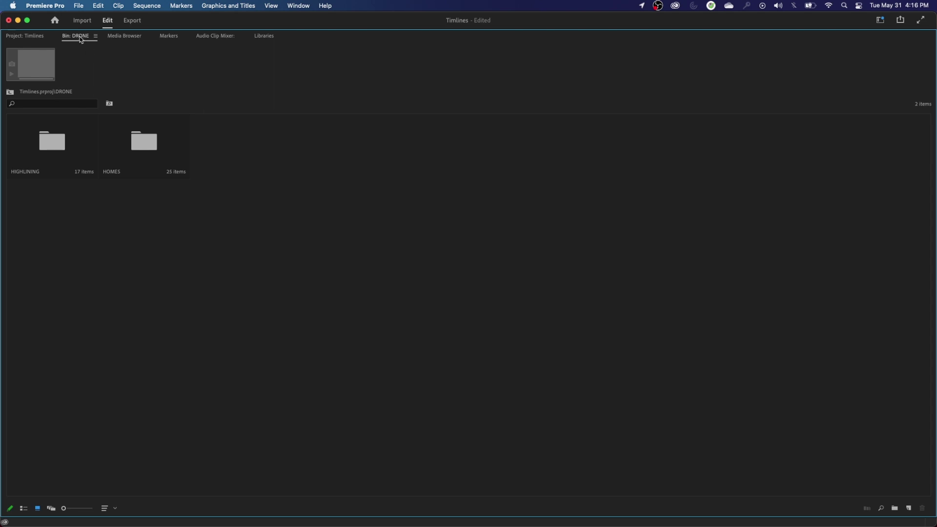
{"action": "left_click", "coordinate": [96, 36]}
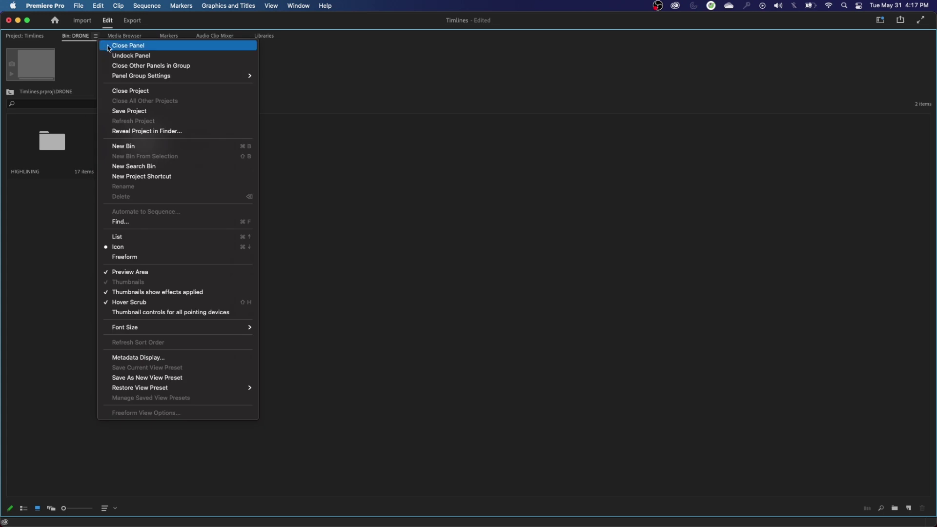
{"action": "left_click", "coordinate": [84, 46]}
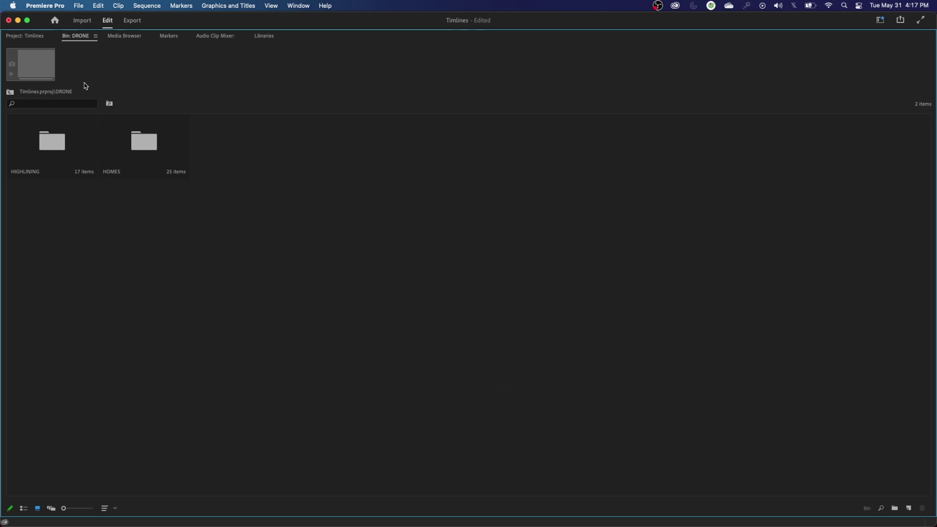
{"action": "key", "text": "super+w"}
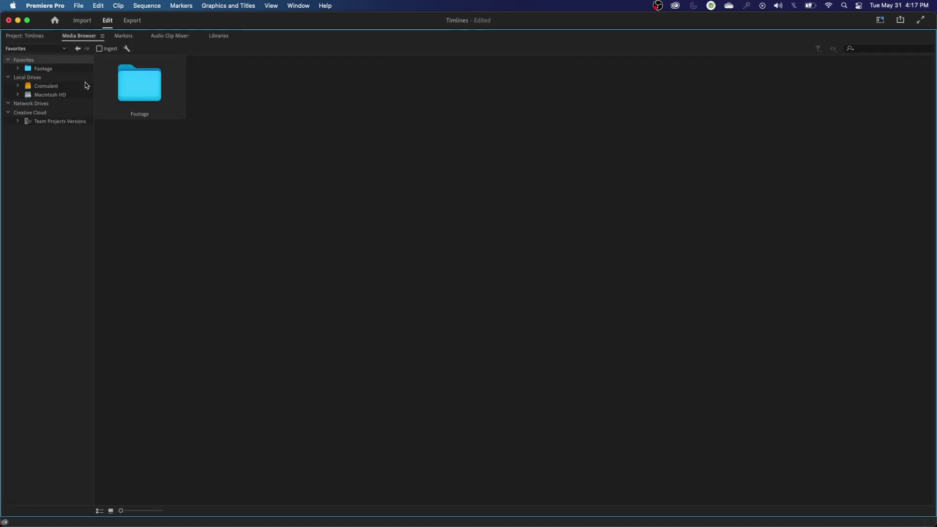
- Check DRONE's HIGHLINING and HOMES sub-bins, collapse them, and un-maximize the Project panel with `
{"action": "left_click", "coordinate": [25, 37]}
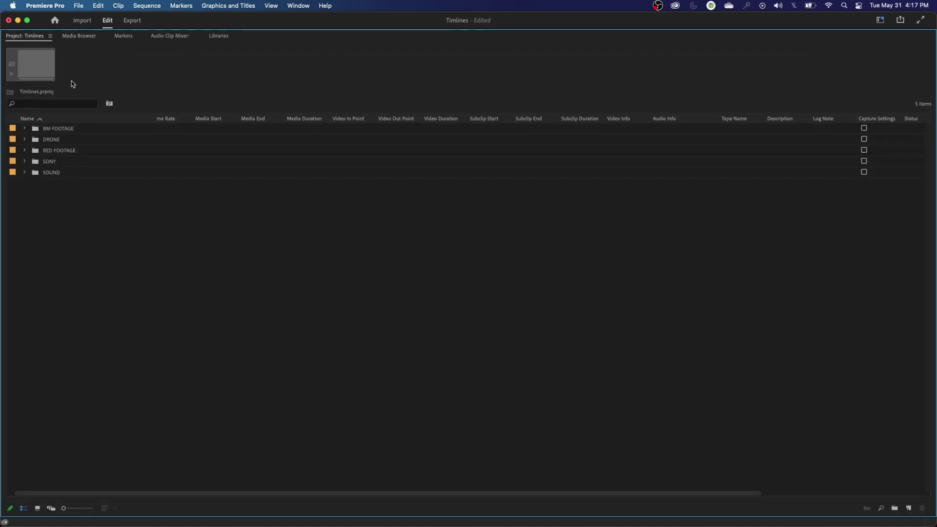
{"action": "left_click", "coordinate": [23, 140]}
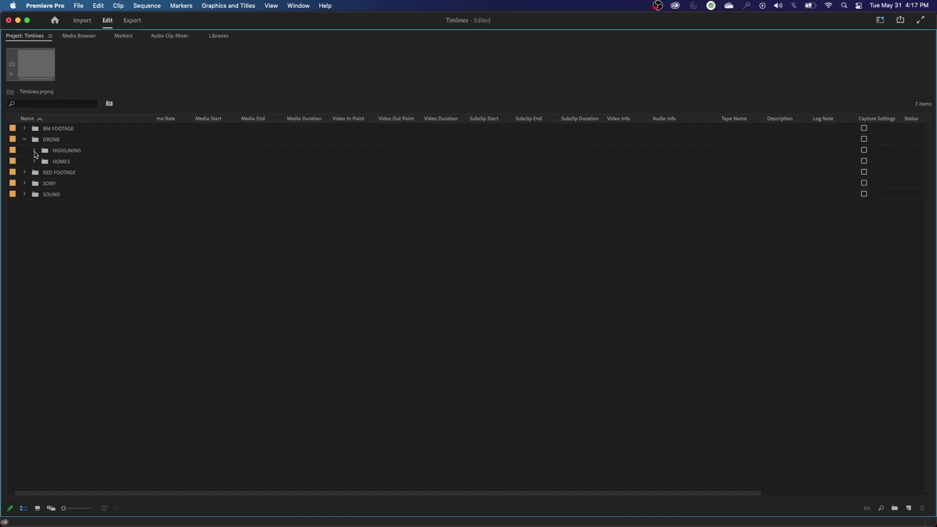
{"action": "left_click", "coordinate": [34, 151]}
{"action": "left_click", "coordinate": [34, 151]}
{"action": "left_click", "coordinate": [34, 151]}
{"action": "left_click", "coordinate": [34, 151]}
{"action": "left_click", "coordinate": [24, 139]}
{"action": "key", "text": "grave"}
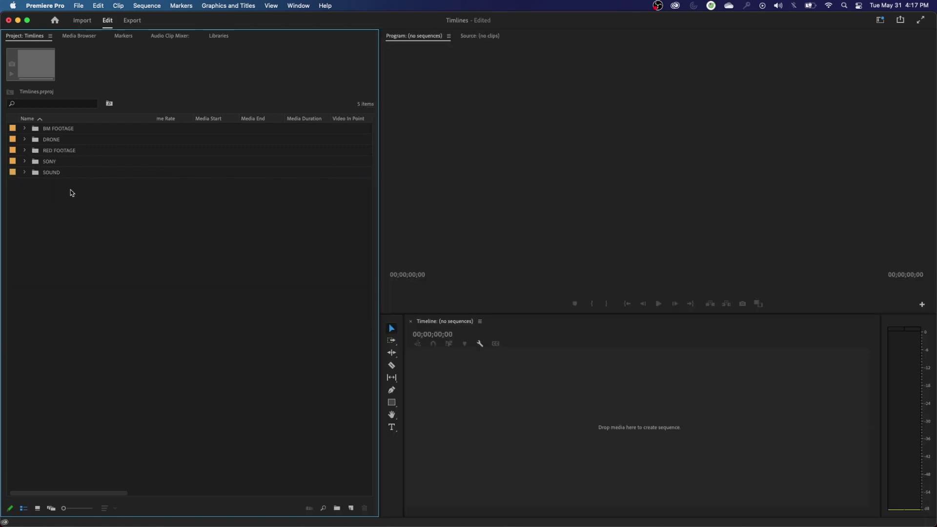
- Open DRONE and then HIGHLINING as bin tabs, and close the DRONE tab
{"action": "double_click", "coordinate": [36, 142]}
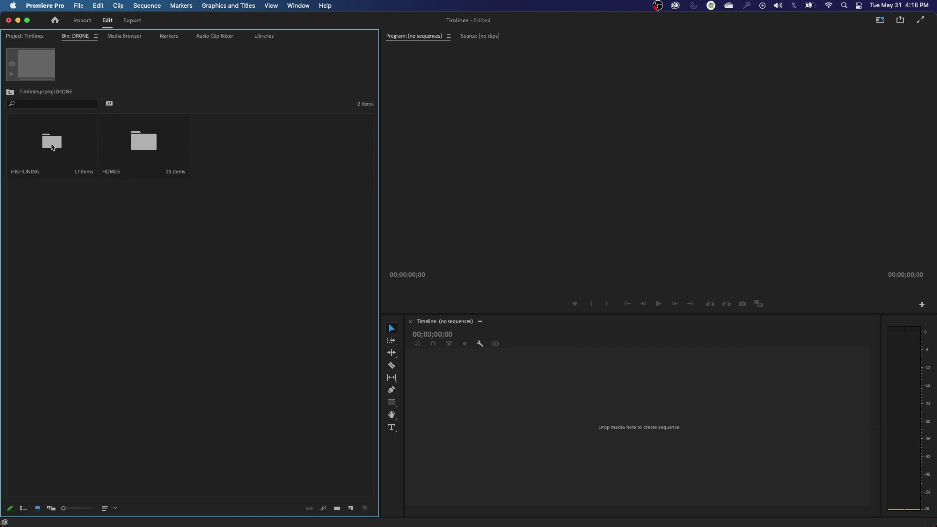
{"action": "double_click", "coordinate": [53, 143]}
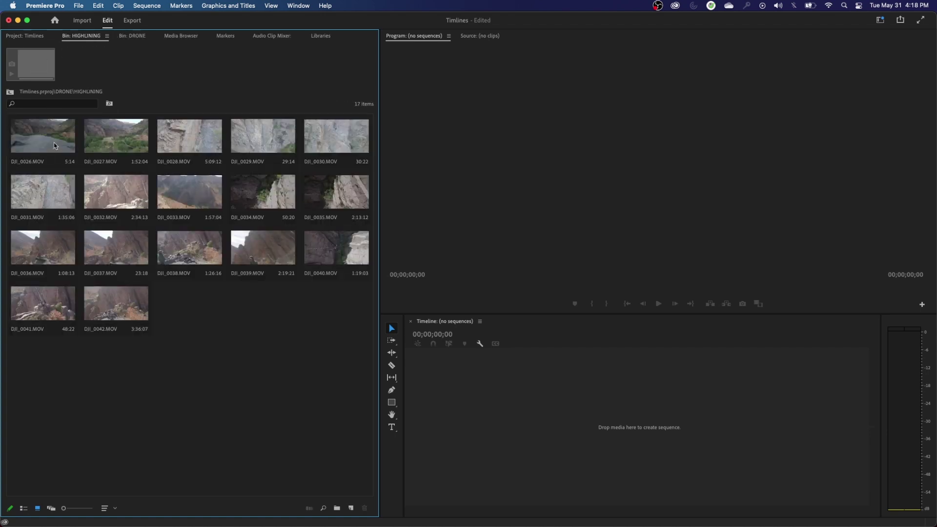
{"action": "left_click", "coordinate": [130, 39]}
{"action": "left_click", "coordinate": [87, 38]}
{"action": "left_click", "coordinate": [127, 39]}
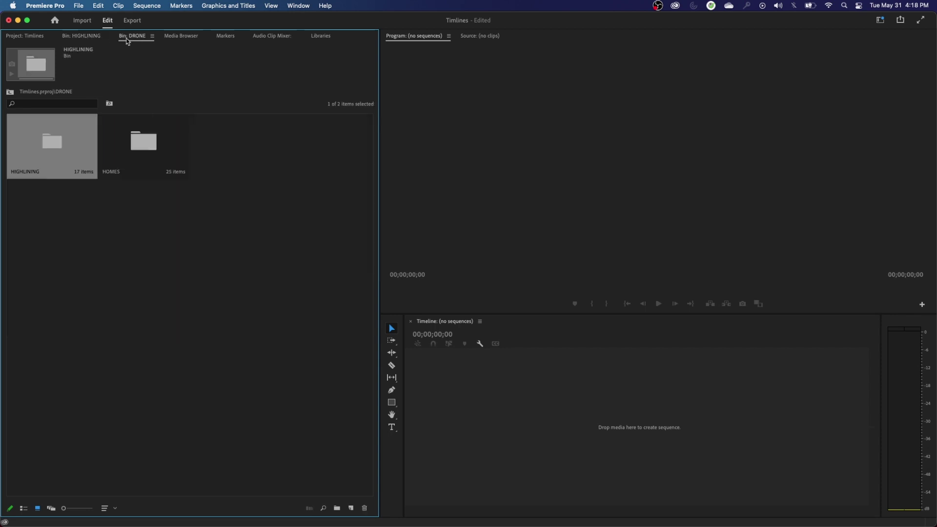
{"action": "key", "text": "super+w"}
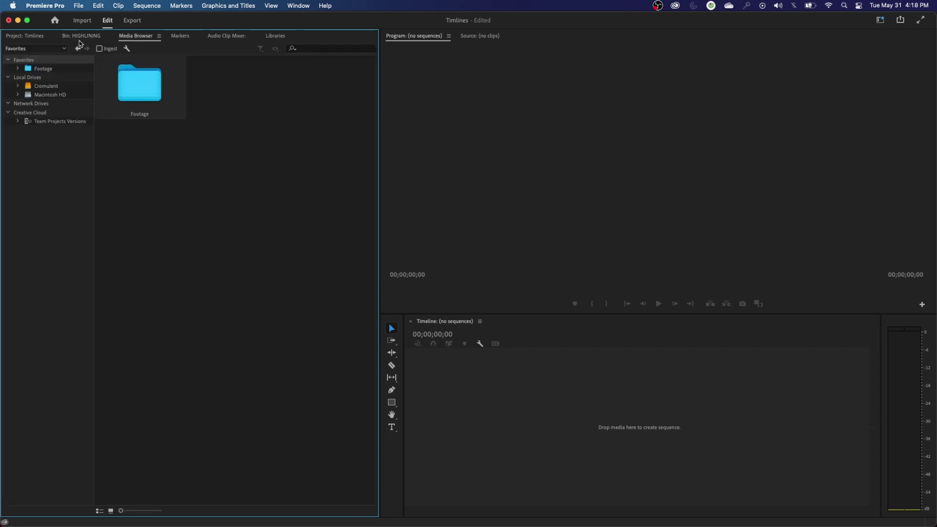
{"action": "left_click", "coordinate": [81, 36]}
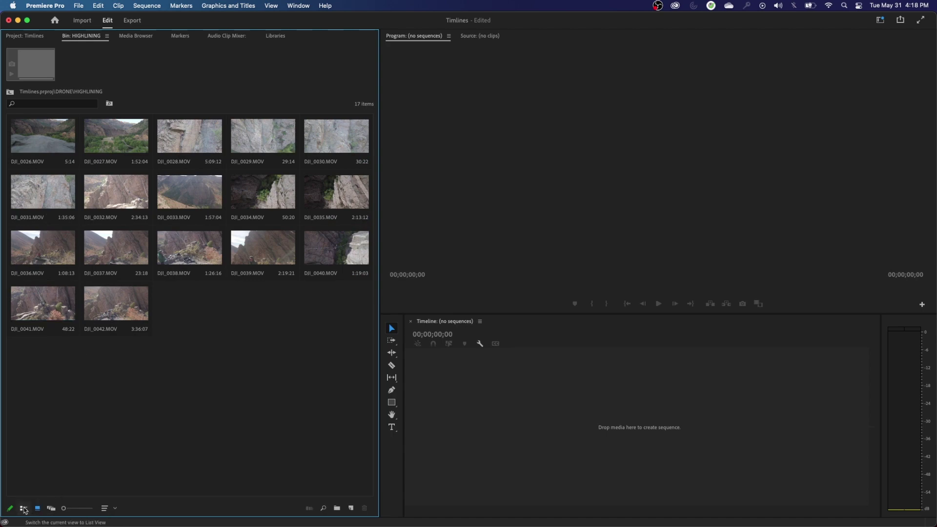
- Show the 17 HIGHLINING clips in Icon View with enlarged thumbnails
{"action": "left_click", "coordinate": [24, 509]}
{"action": "left_click", "coordinate": [38, 509]}
{"action": "left_click", "coordinate": [112, 508]}
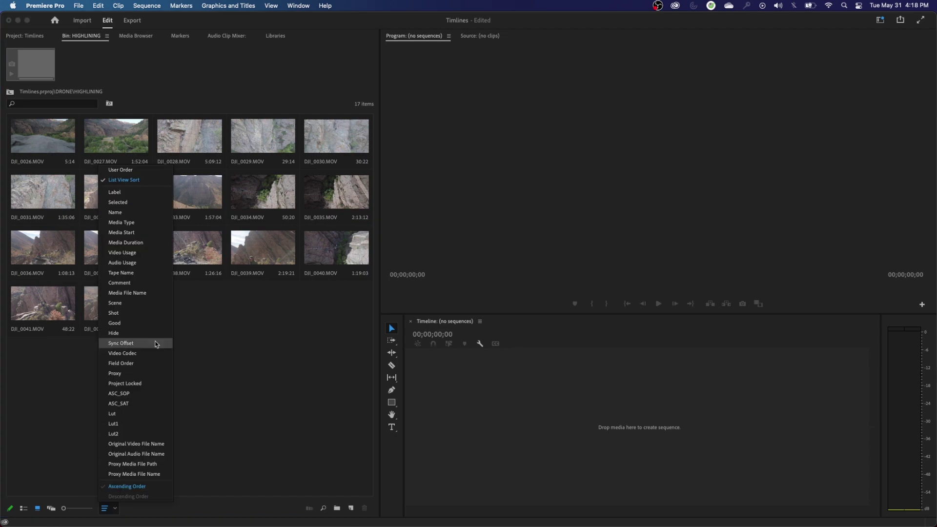
{"action": "left_click", "coordinate": [237, 348]}
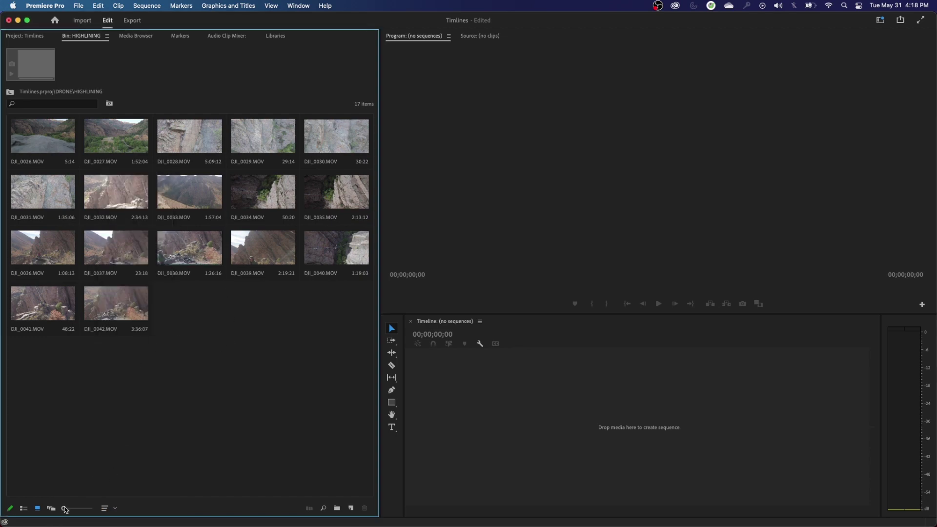
{"action": "left_click_drag", "start_coordinate": [64, 508], "coordinate": [68, 508]}
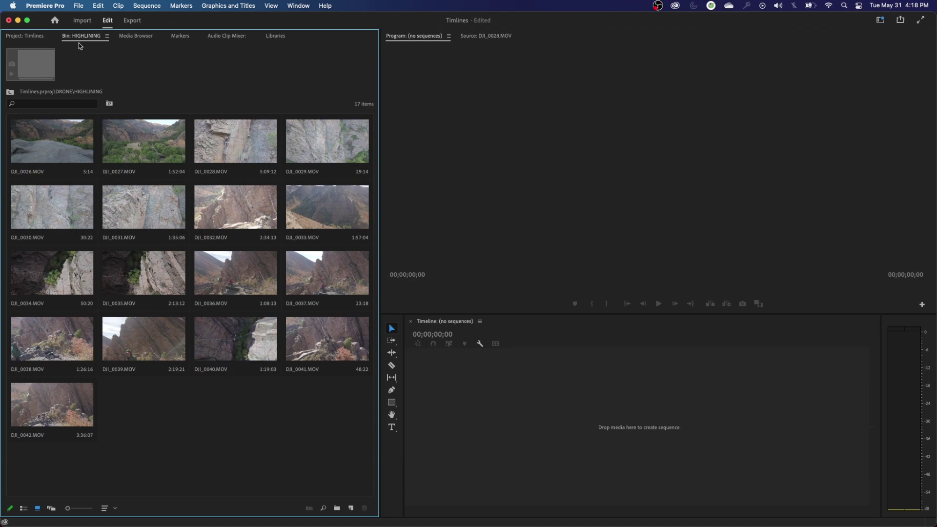
- From the Timlines project list, open SOUND, SONY, RED FOOTAGE and BM FOOTAGE as separate tabs
{"action": "left_click", "coordinate": [43, 37]}
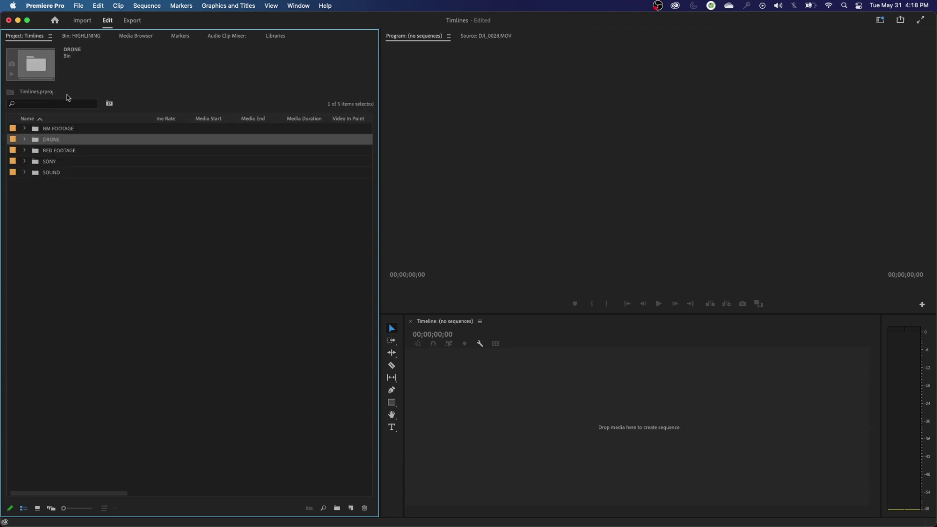
{"action": "double_click", "coordinate": [37, 174]}
{"action": "left_click", "coordinate": [26, 37]}
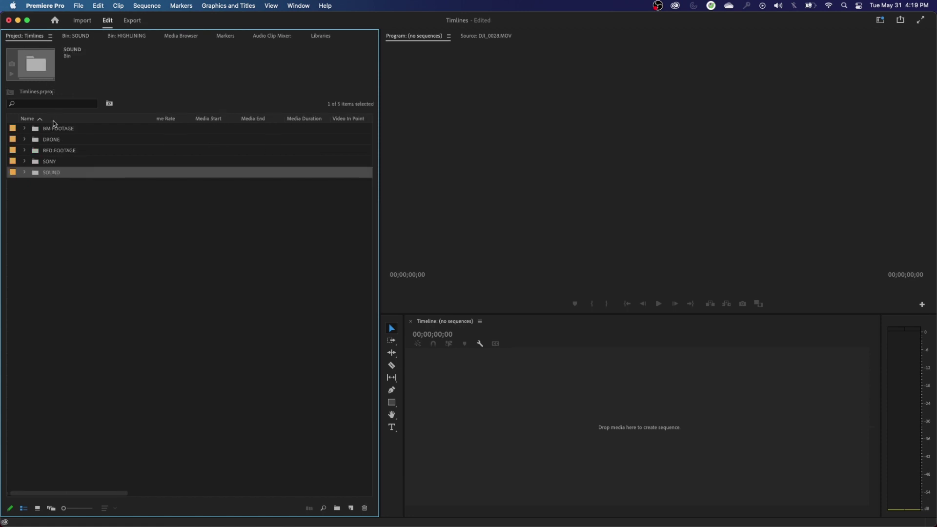
{"action": "double_click", "coordinate": [39, 162]}
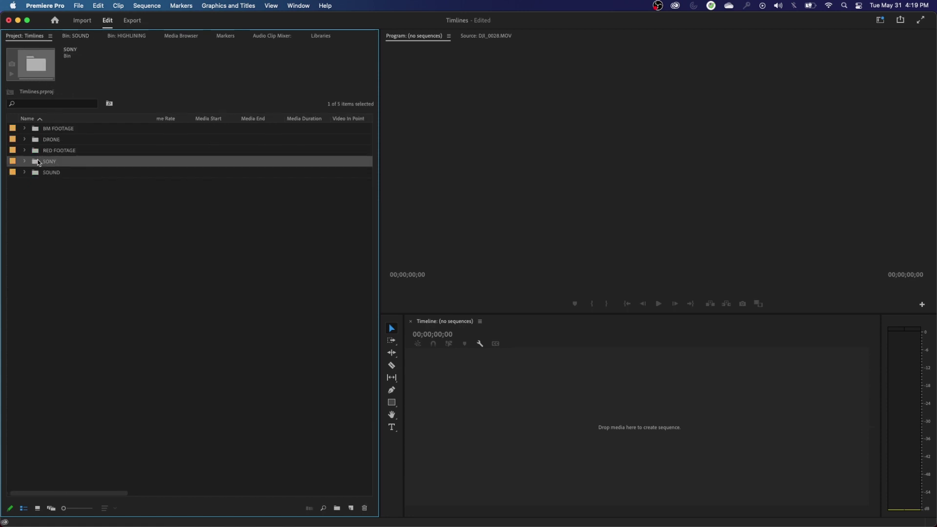
{"action": "left_click", "coordinate": [27, 37]}
{"action": "double_click", "coordinate": [39, 151]}
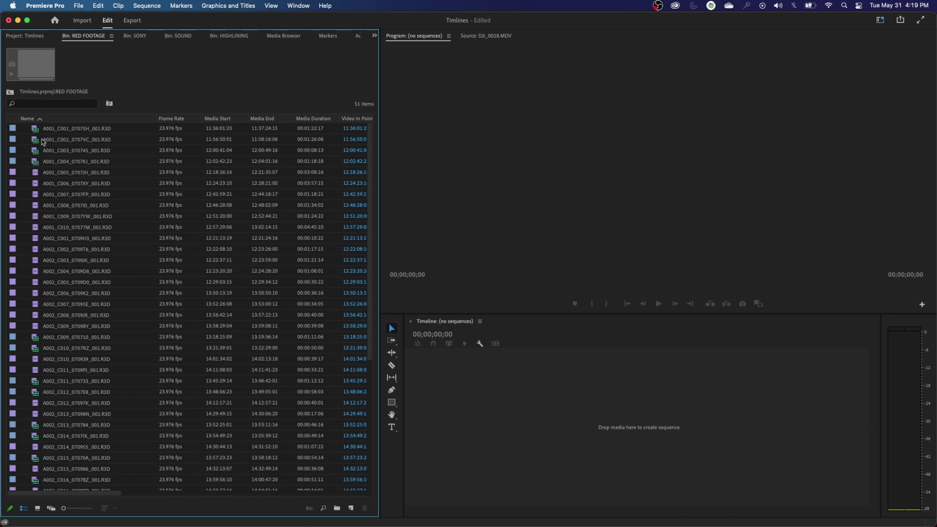
{"action": "left_click", "coordinate": [32, 37]}
{"action": "double_click", "coordinate": [49, 128]}
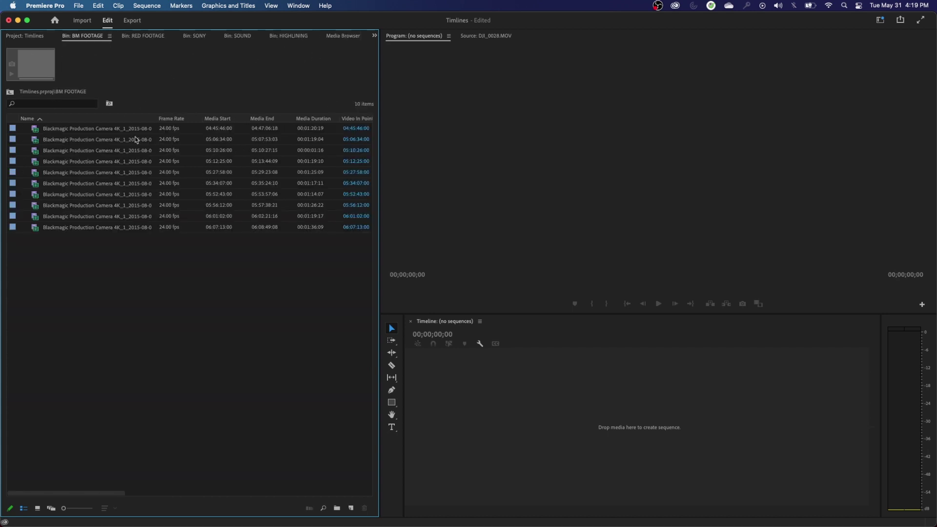
- Maximize the bin panel with ` and switch BM FOOTAGE, RED FOOTAGE and SONY to Icon View
{"action": "key", "text": "grave"}
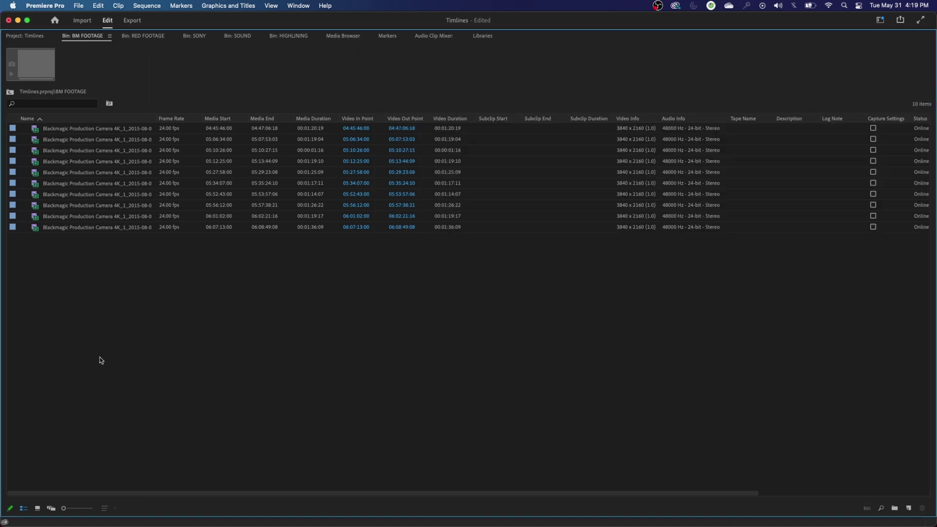
{"action": "left_click", "coordinate": [38, 509]}
{"action": "left_click", "coordinate": [145, 35]}
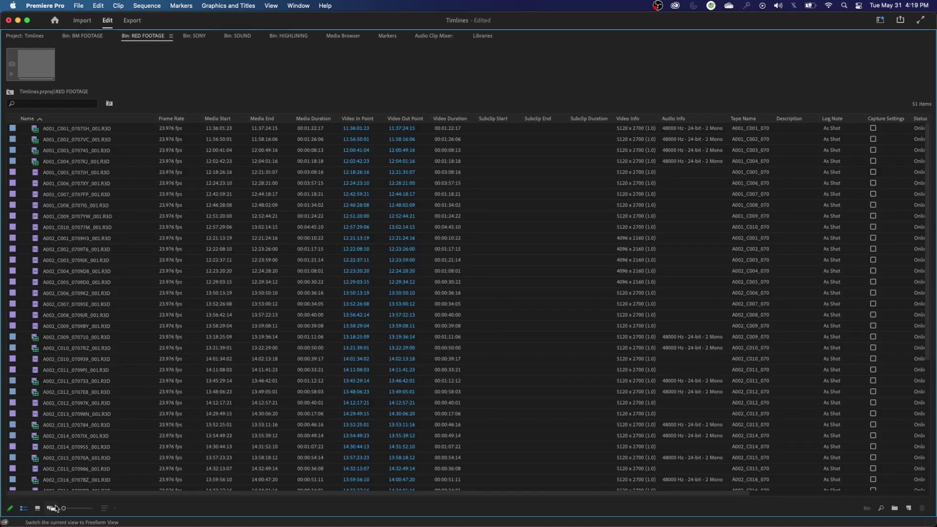
{"action": "left_click", "coordinate": [38, 509]}
{"action": "left_click", "coordinate": [195, 35]}
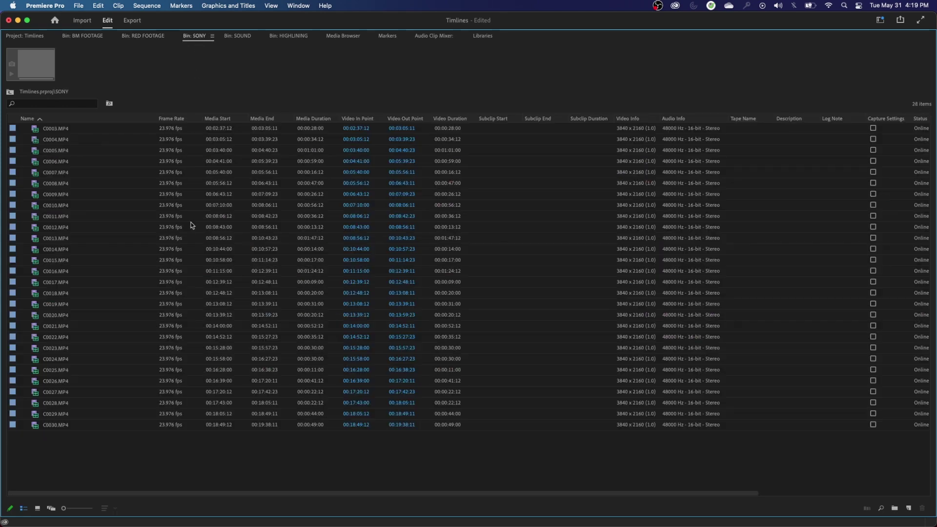
{"action": "left_click", "coordinate": [37, 509]}
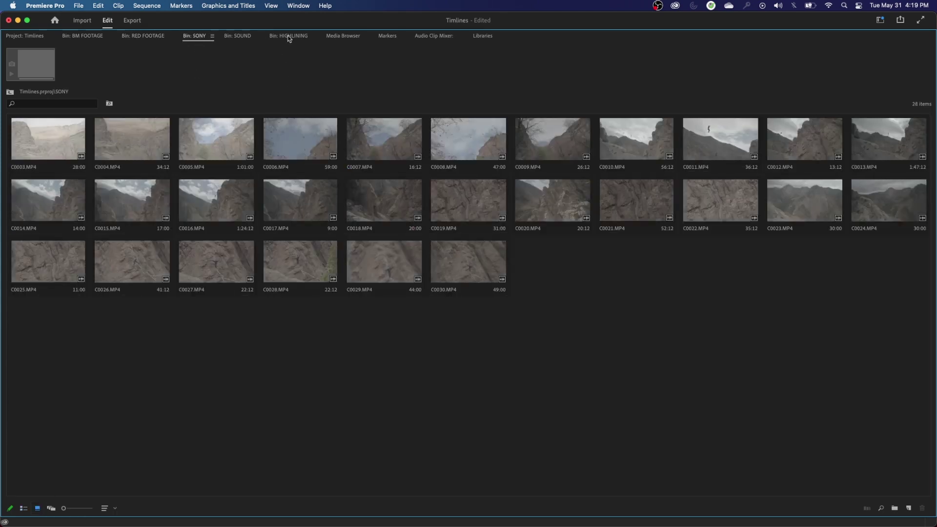
- Enlarge the BM FOOTAGE thumbnails, review each bin tab, and return to the Timlines project list
{"action": "left_click", "coordinate": [83, 37]}
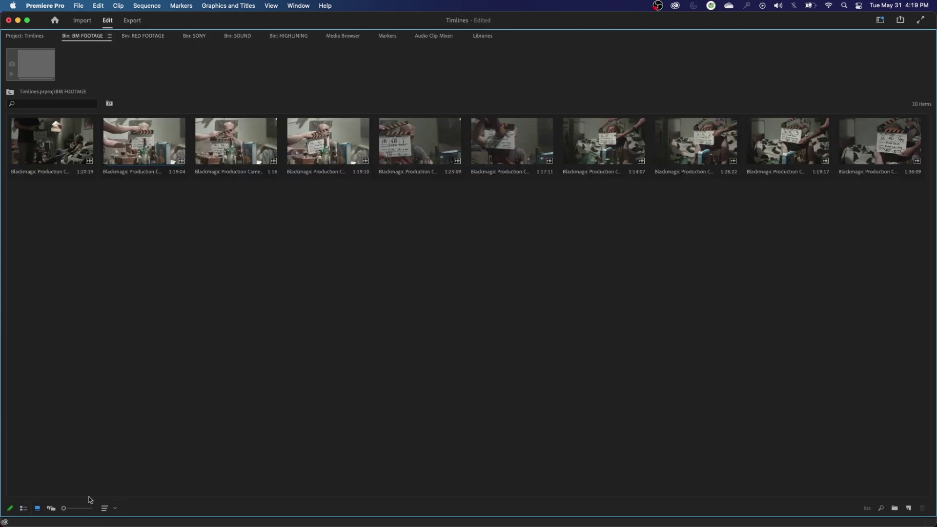
{"action": "left_click_drag", "start_coordinate": [63, 508], "coordinate": [79, 508]}
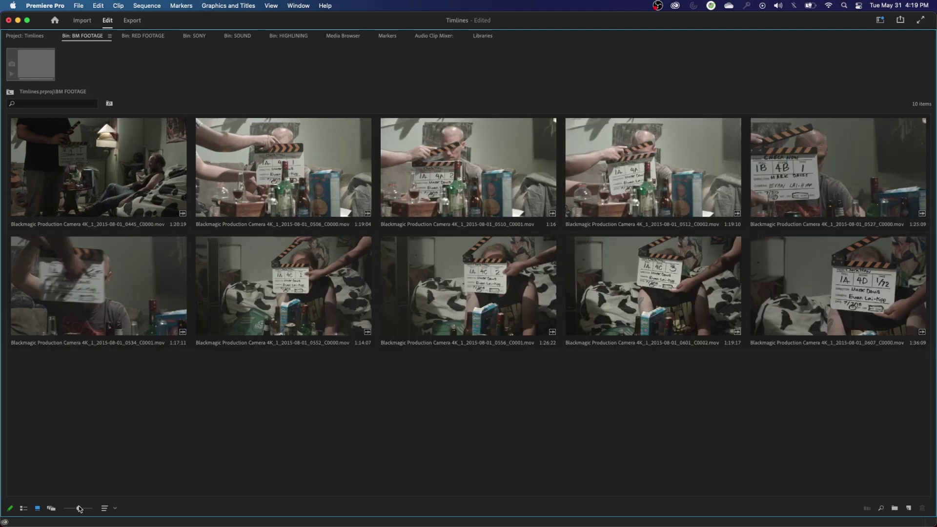
{"action": "left_click", "coordinate": [143, 36]}
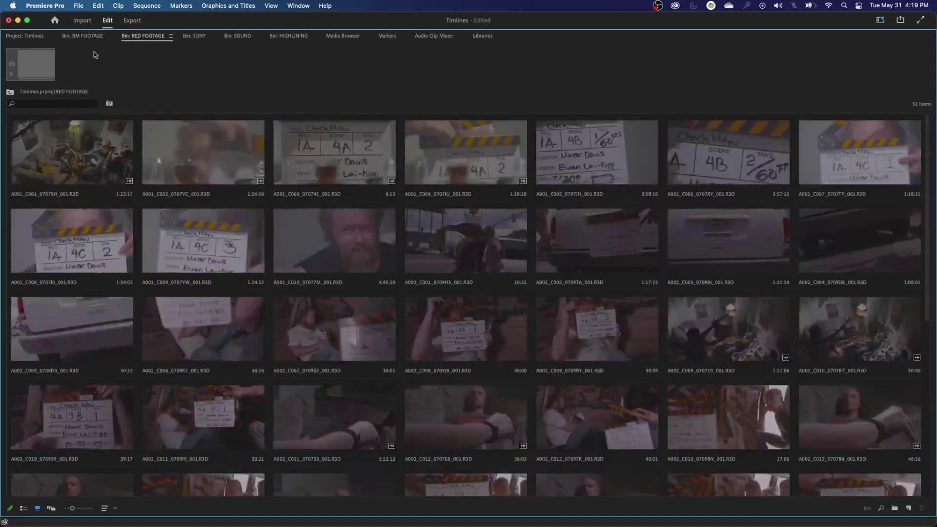
{"action": "left_click", "coordinate": [93, 37]}
{"action": "left_click", "coordinate": [131, 37]}
{"action": "left_click", "coordinate": [200, 37]}
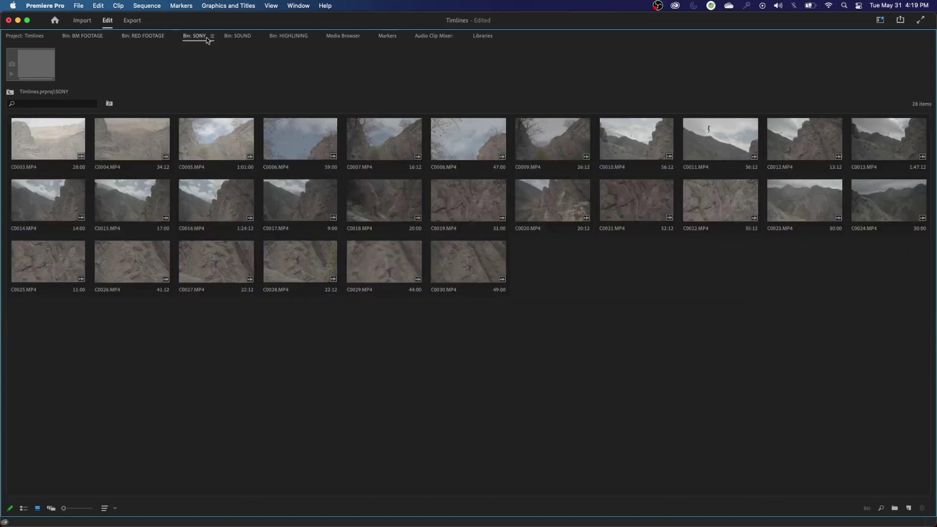
{"action": "left_click", "coordinate": [239, 37]}
{"action": "left_click", "coordinate": [286, 38]}
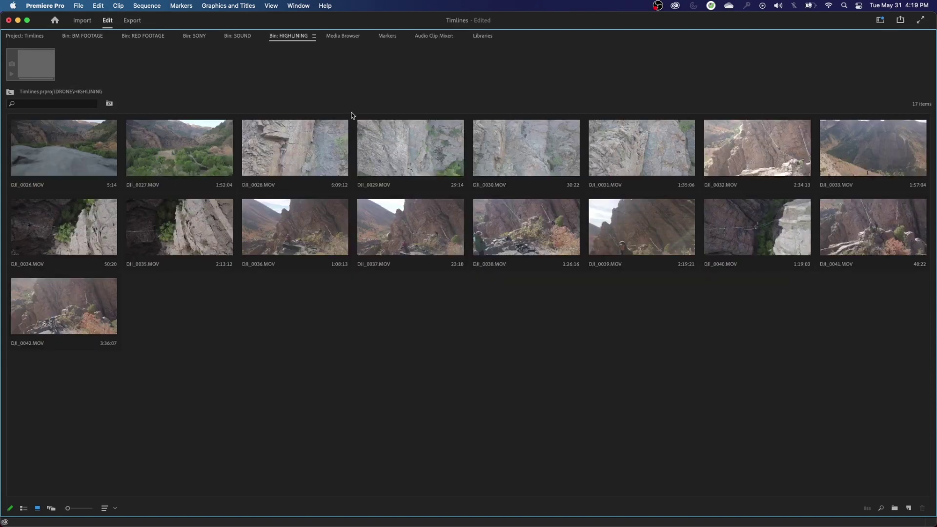
{"action": "left_click", "coordinate": [27, 37]}
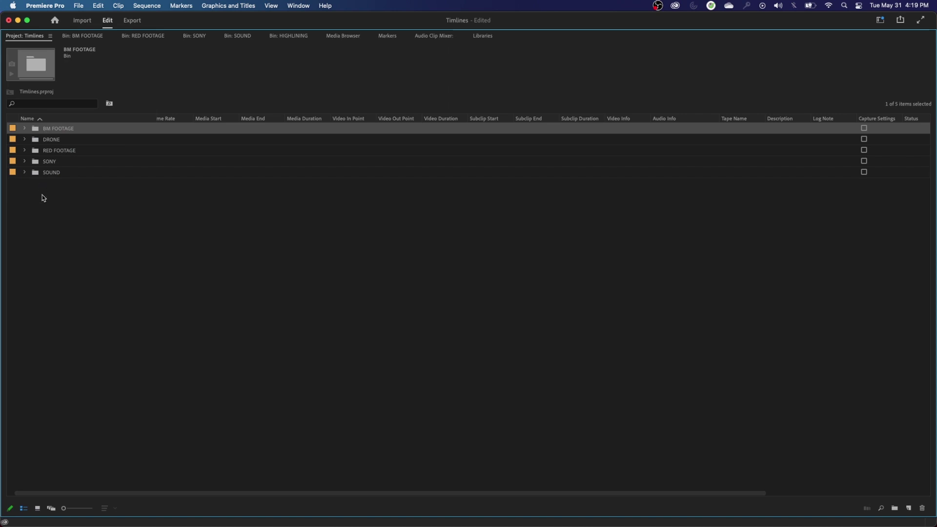